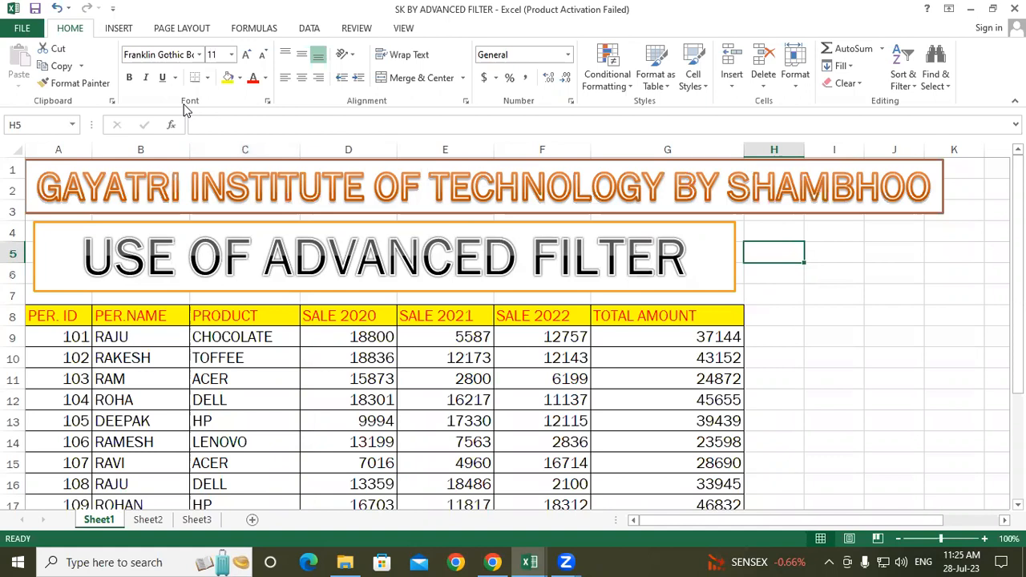
left_click_drag(273, 251, 519, 256)
left_click(796, 257)
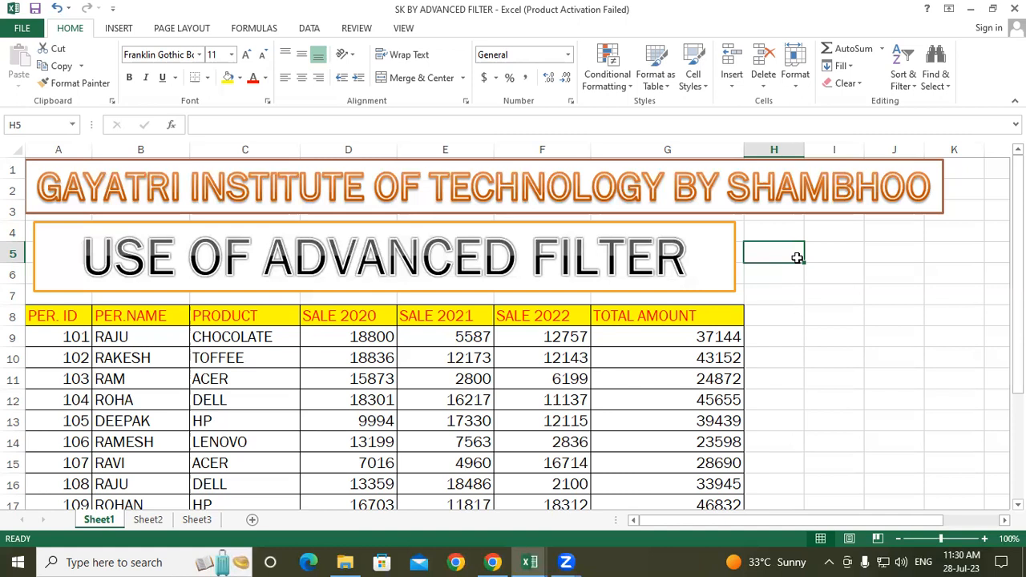
Select the whole sales table from the PER. ID header through the TOTAL AMOUNT column and turn on AutoFilter for it.
scroll(409, 376, "down", 4)
scroll(40, 327, "up", 2)
left_click_drag(63, 195, 717, 479)
scroll(256, 369, "up", 2)
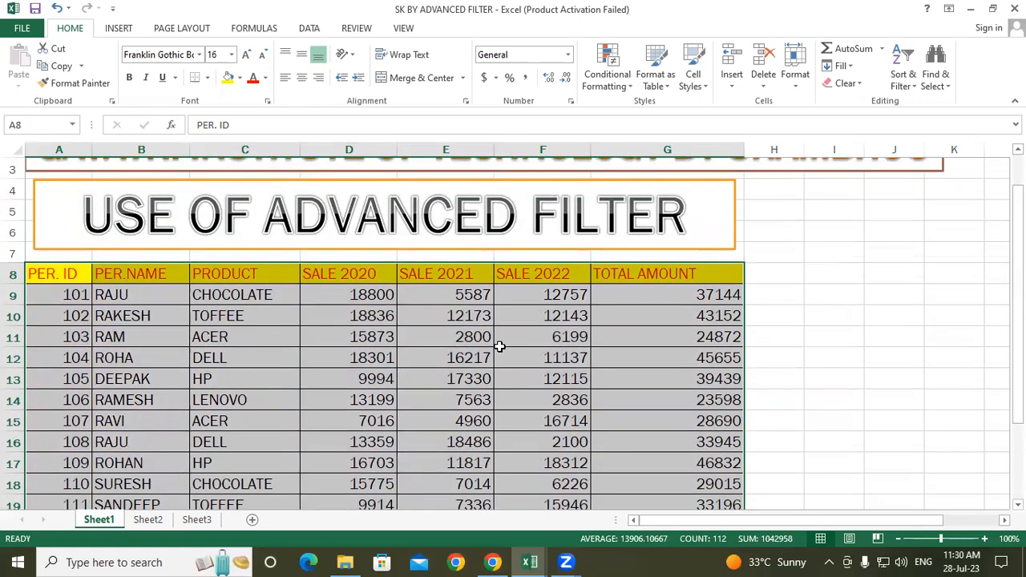
key("ctrl+shift+l")
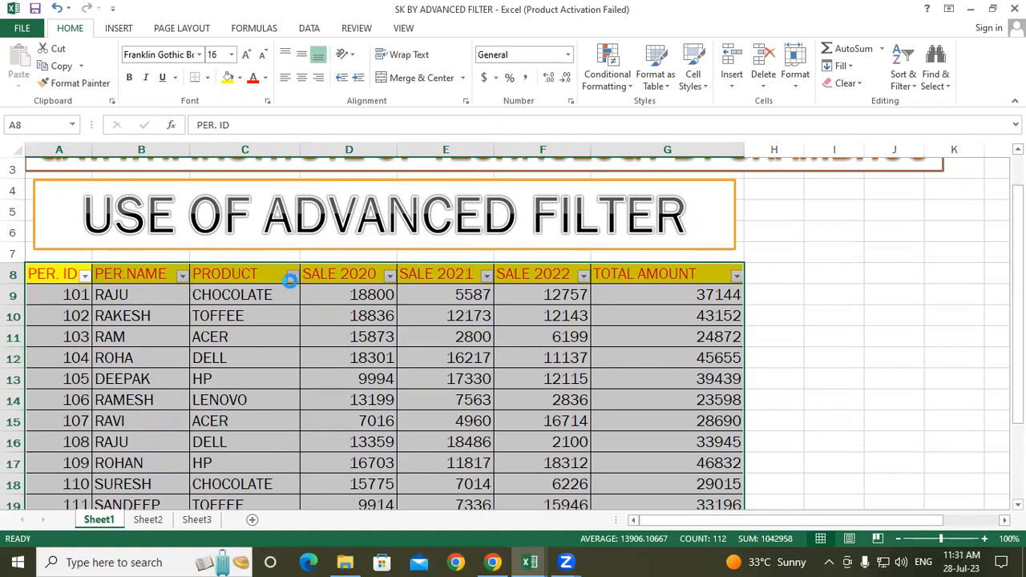
Filter the PRODUCT column to show only HP and clear that filter again.
left_click(292, 275)
left_click(136, 389)
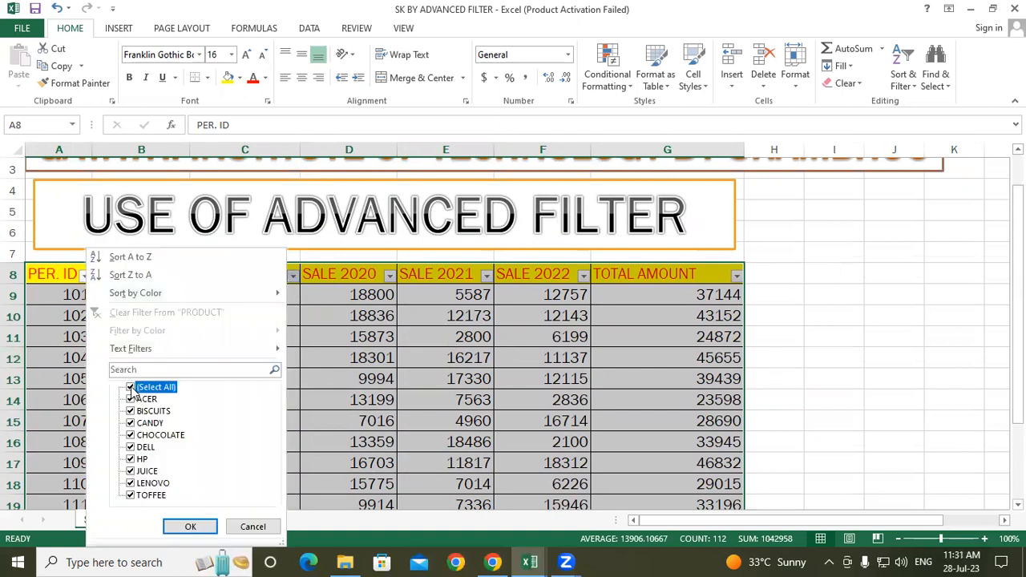
left_click(132, 459)
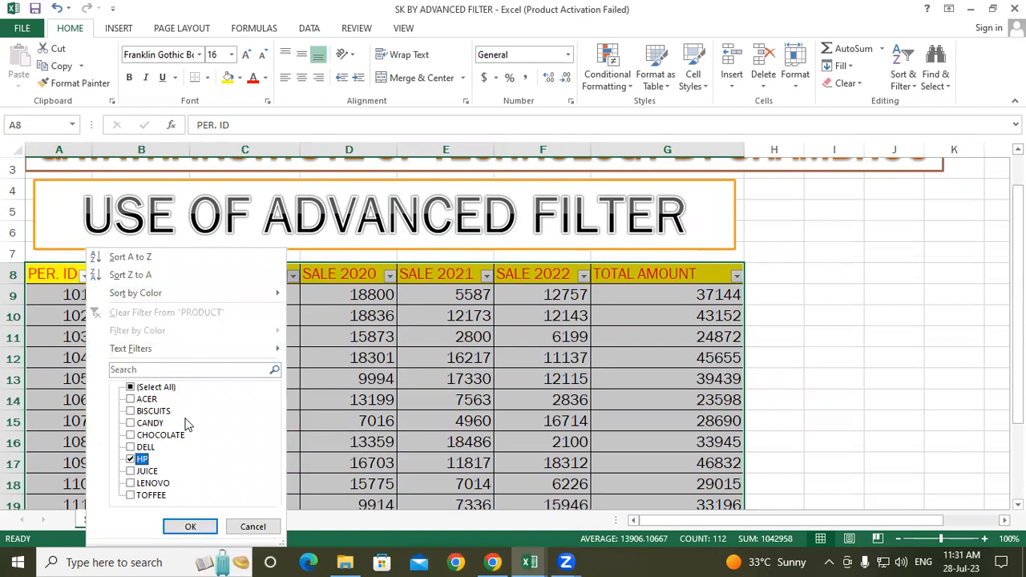
left_click(190, 527)
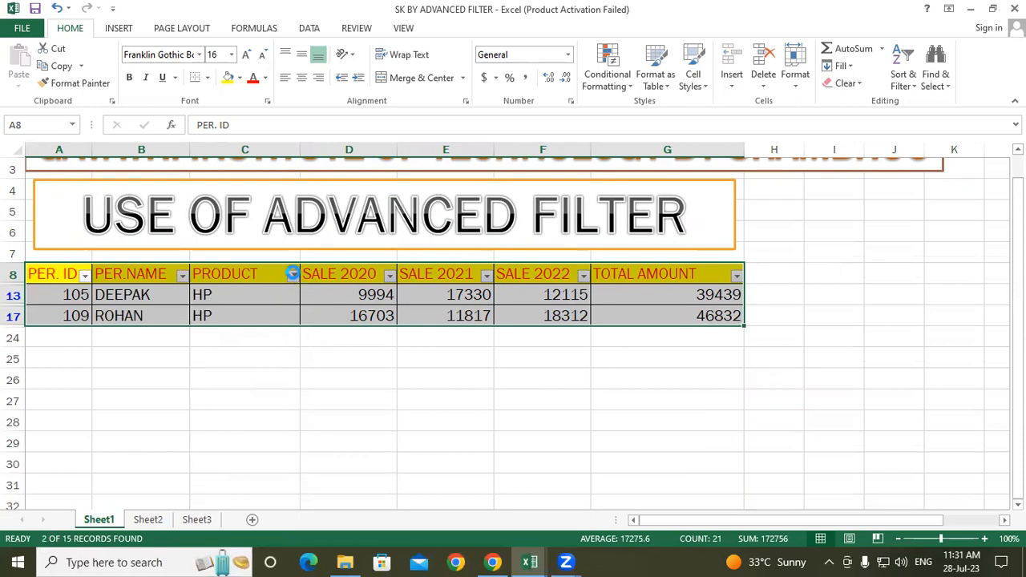
left_click(293, 273)
left_click(117, 314)
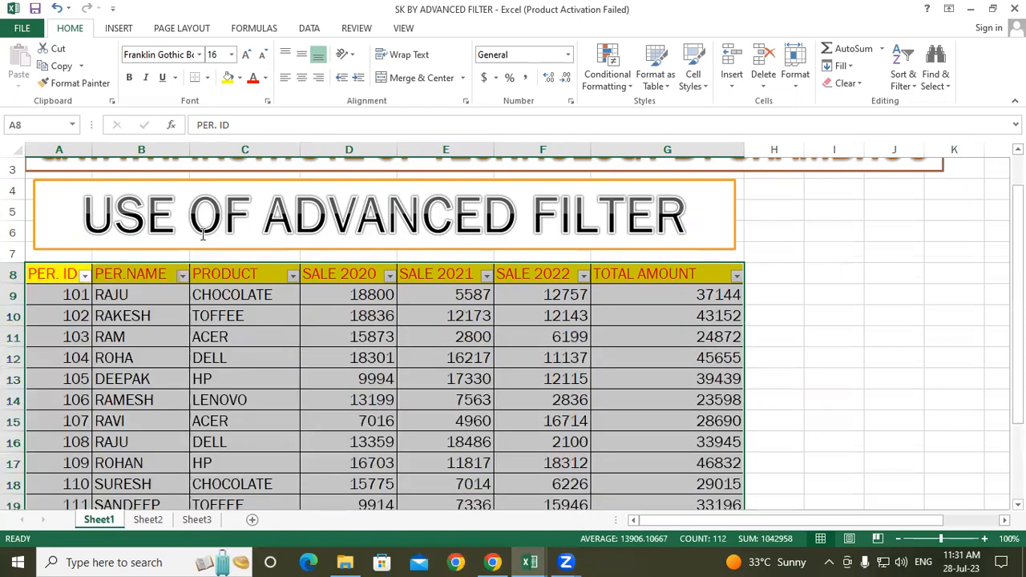
Filter the PRODUCT column to show only CHOCOLATE.
left_click(293, 275)
left_click(131, 387)
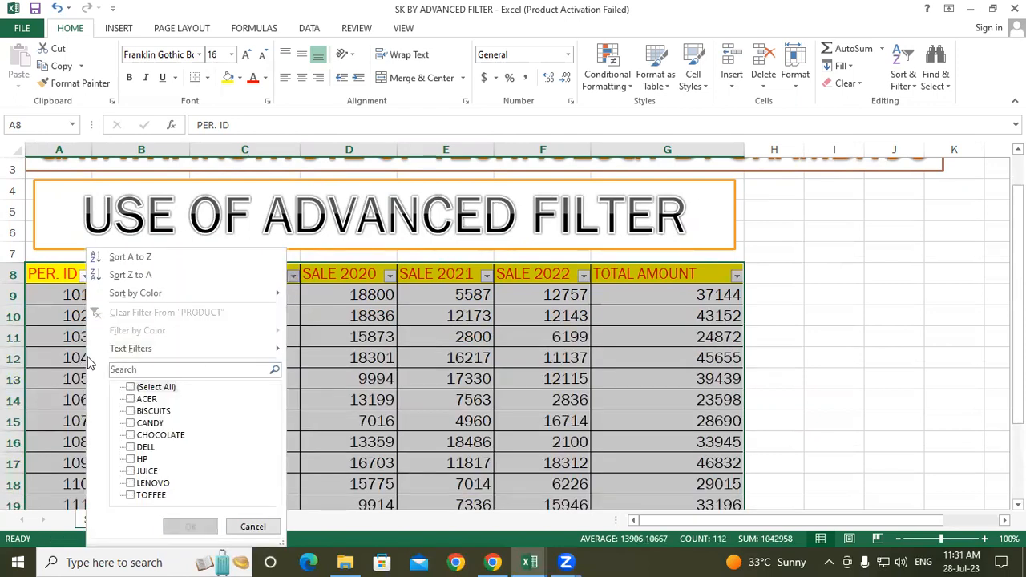
left_click(129, 434)
left_click(177, 527)
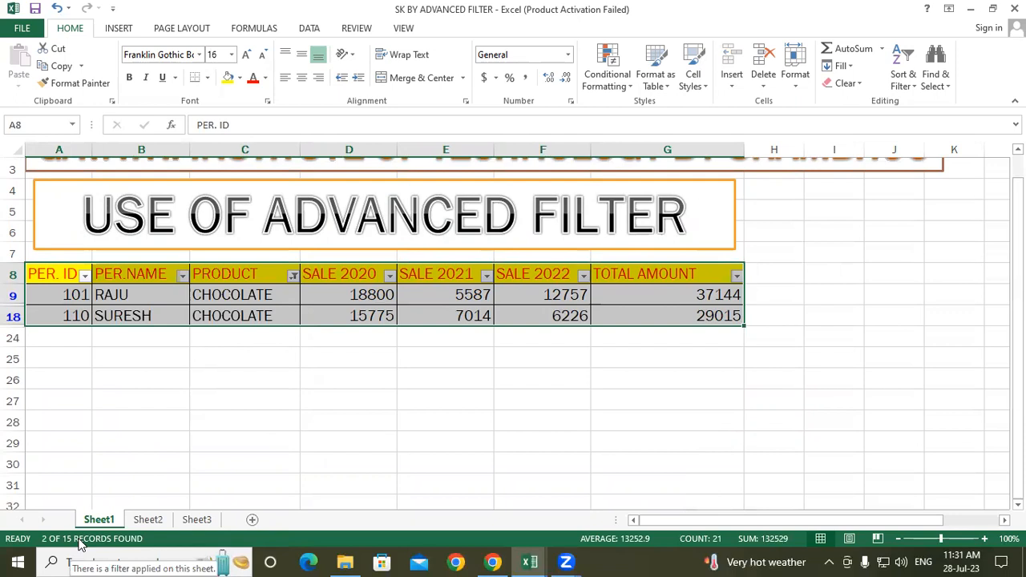
Switch the PRODUCT filter to show only LENOVO and clear the column's filter again.
left_click(294, 276)
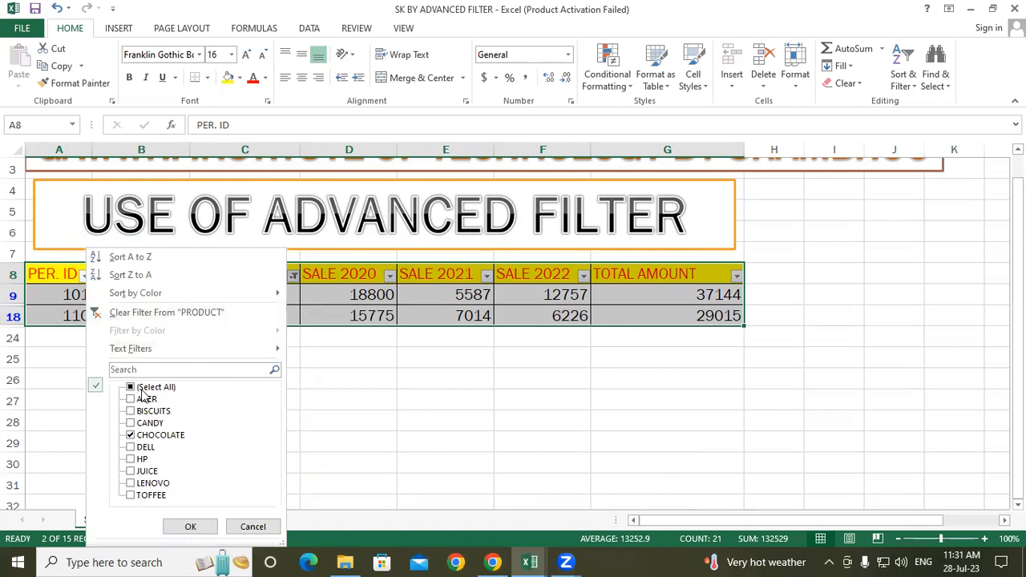
left_click(131, 436)
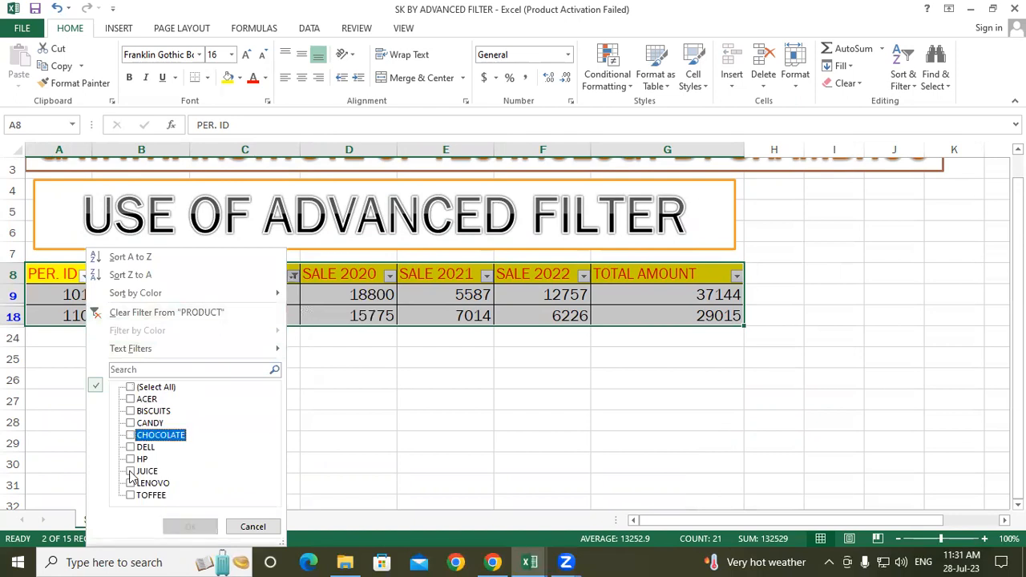
left_click(136, 485)
left_click(190, 526)
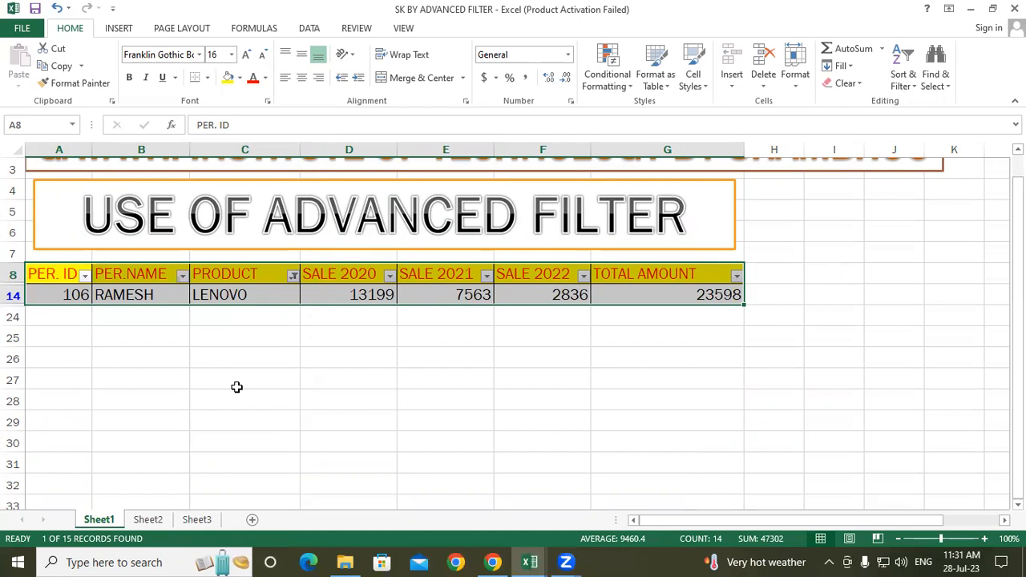
left_click(293, 277)
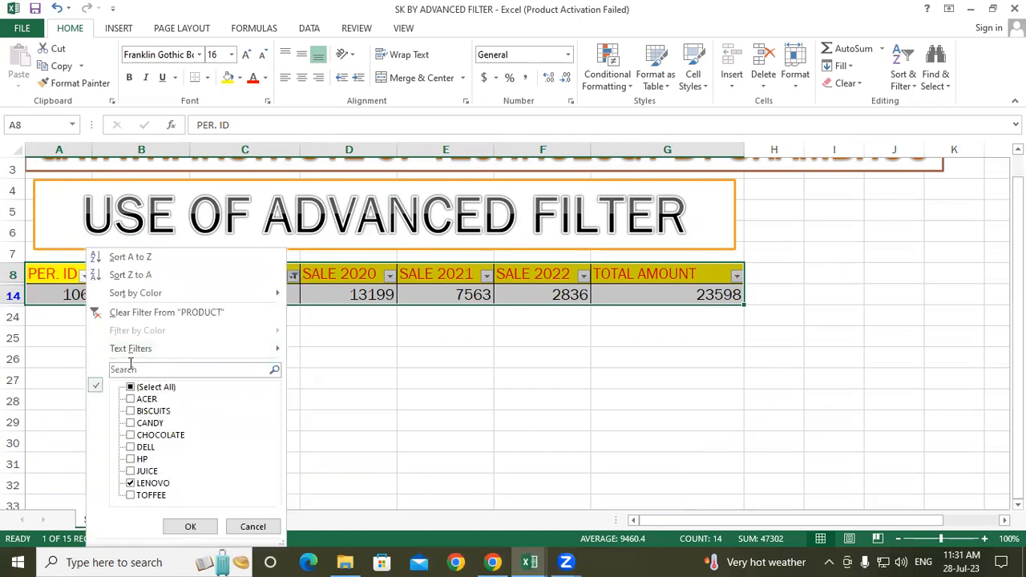
left_click(124, 312)
left_click(239, 313)
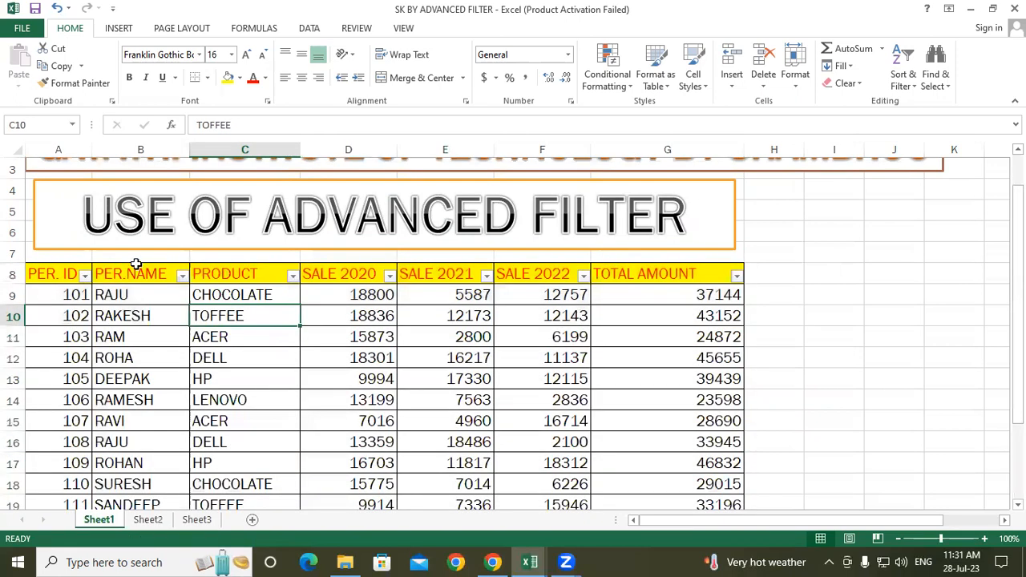
Filter the PER. ID column to show only the fourth listed ID and clear that filter again.
left_click(84, 275)
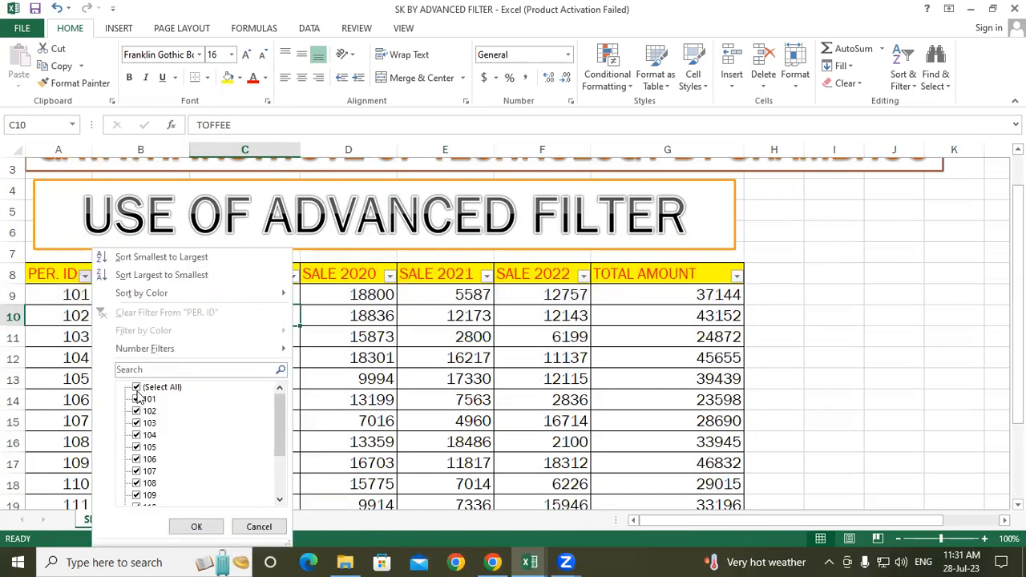
left_click(137, 388)
left_click(138, 435)
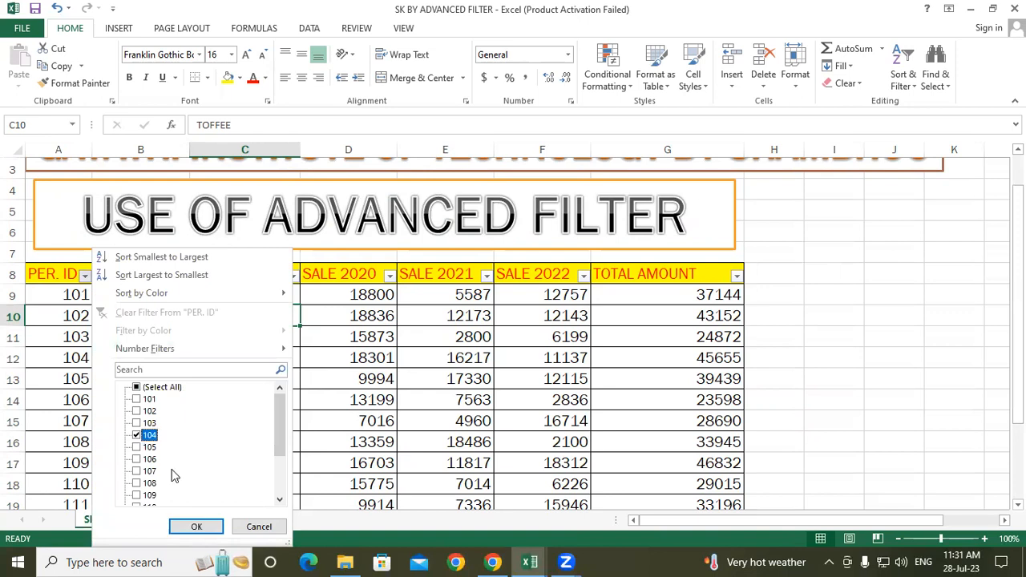
left_click(197, 526)
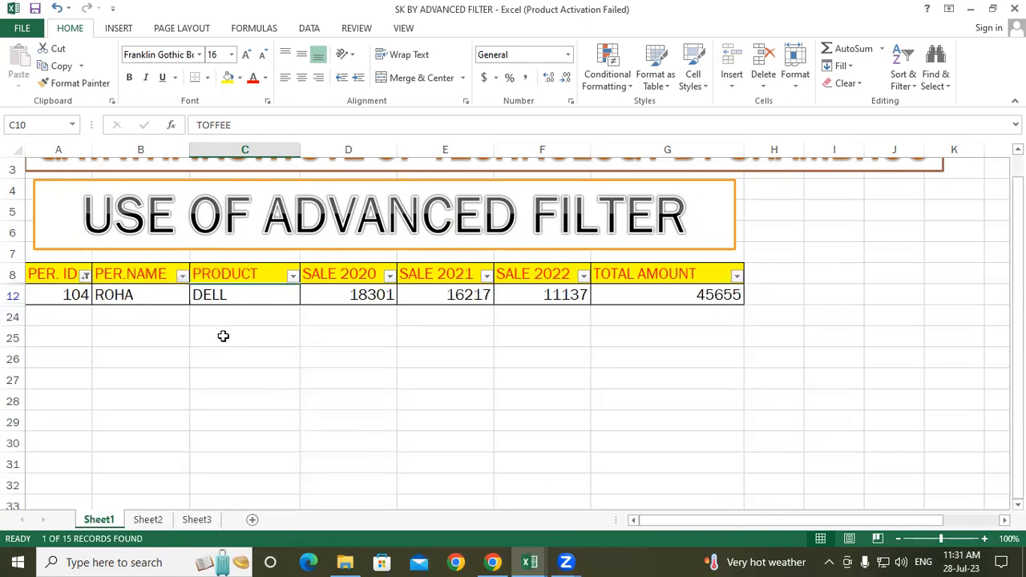
left_click(84, 276)
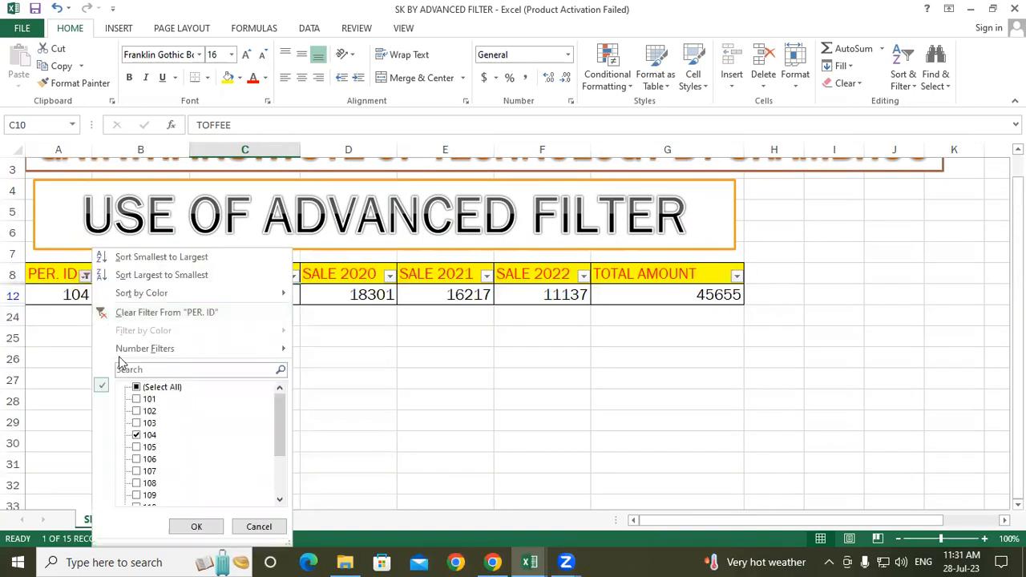
left_click(129, 314)
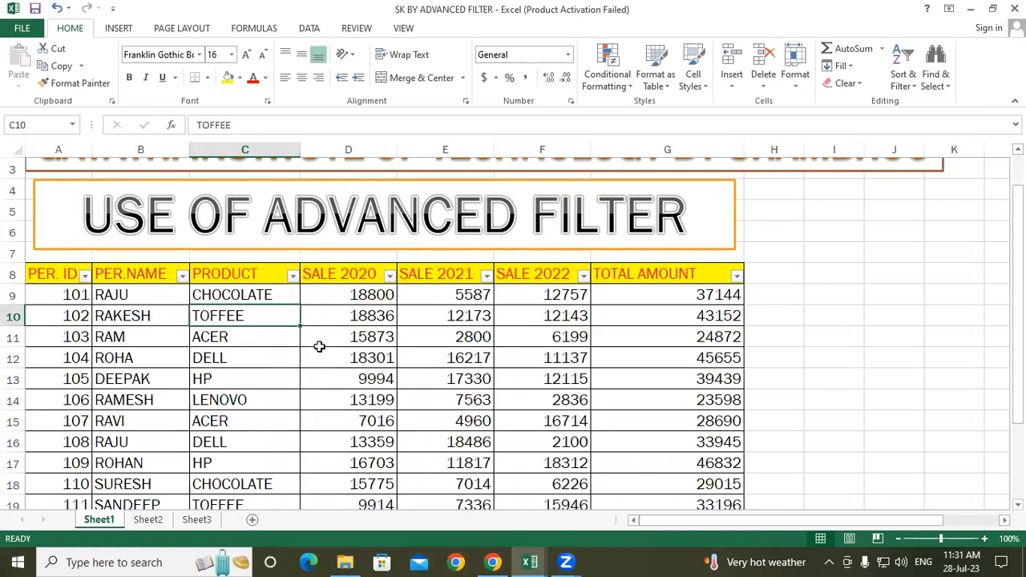
left_click(135, 311)
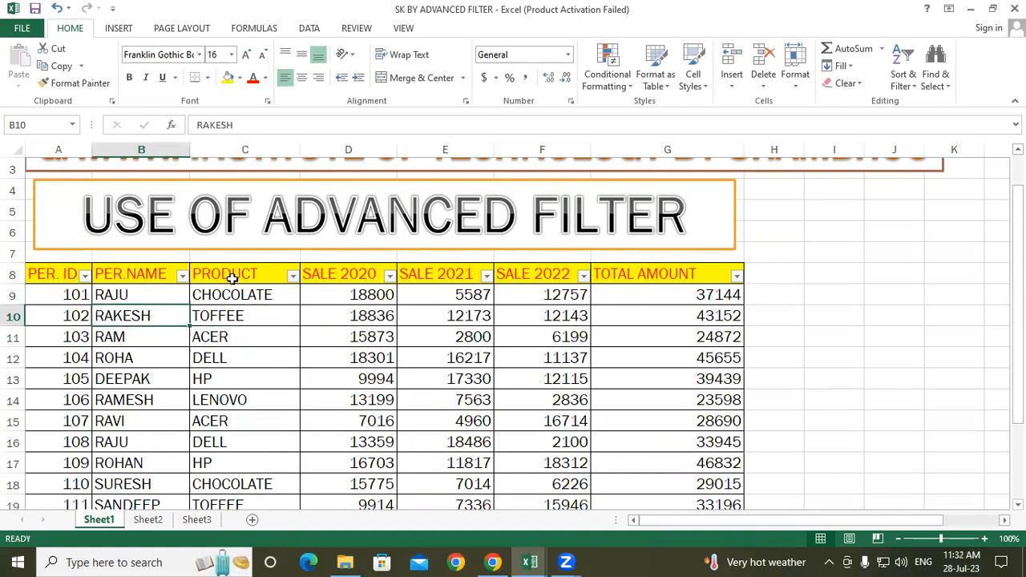
left_click(238, 315)
left_click(292, 277)
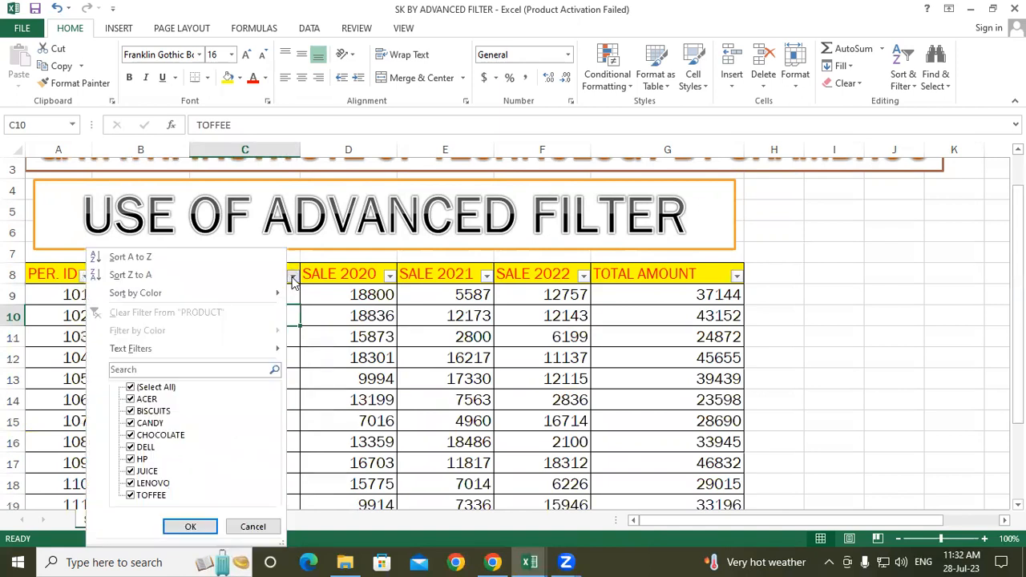
left_click(132, 389)
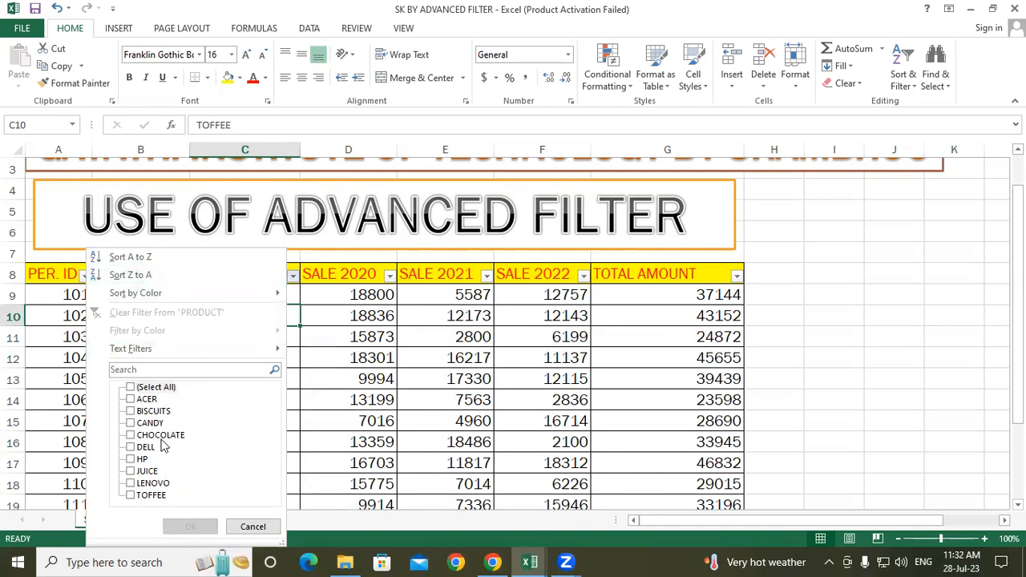
left_click(396, 343)
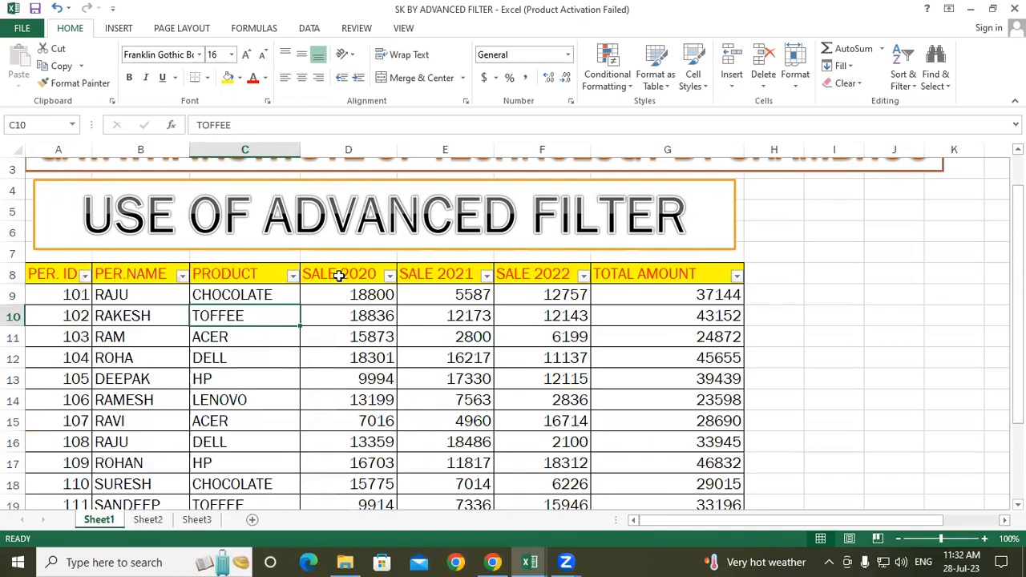
Filter the SALE 2020 column to show only the value 9914.
left_click(340, 275)
left_click(348, 342)
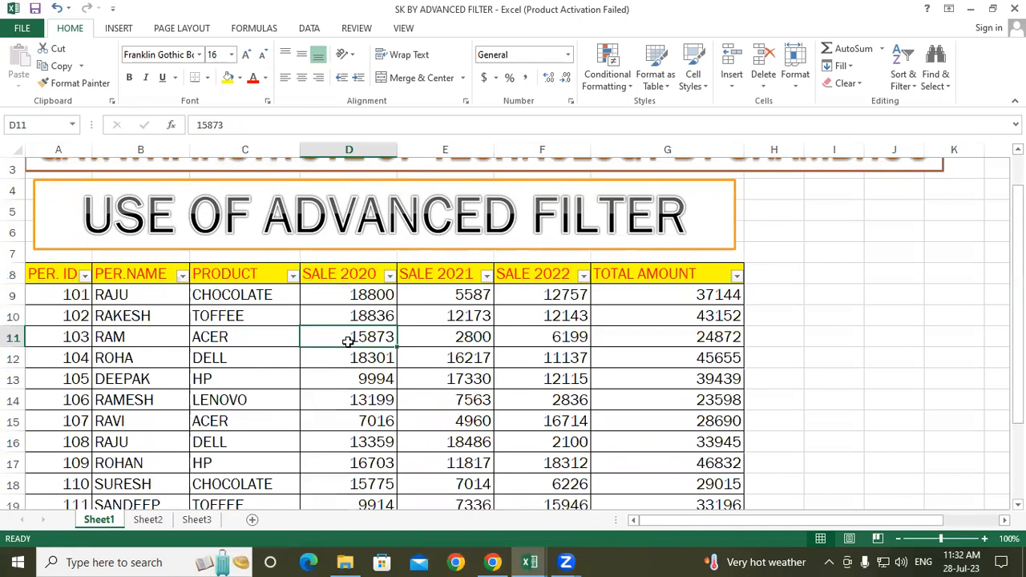
left_click(389, 275)
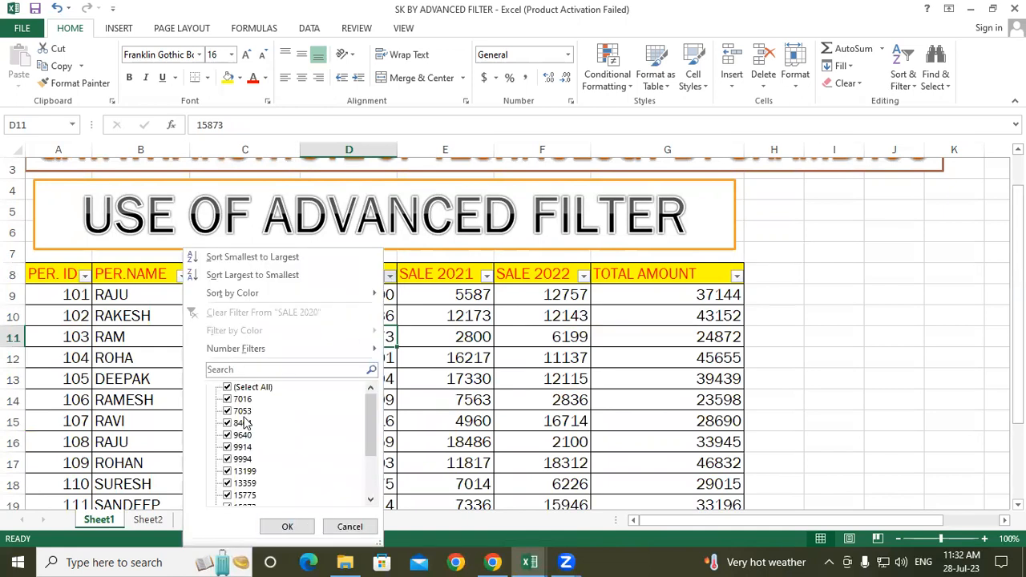
left_click_drag(373, 420, 371, 474)
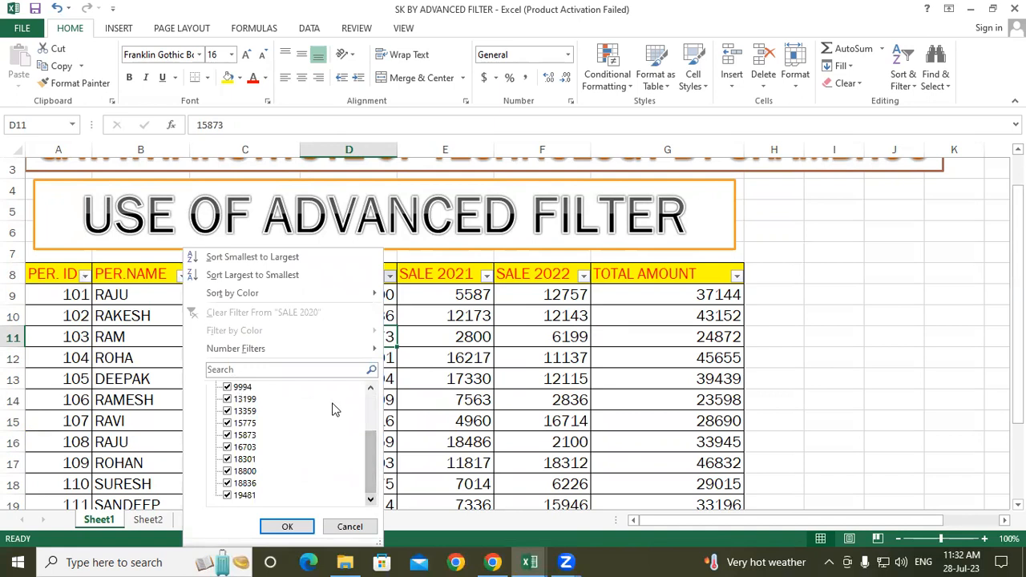
scroll(361, 460, "up", 6)
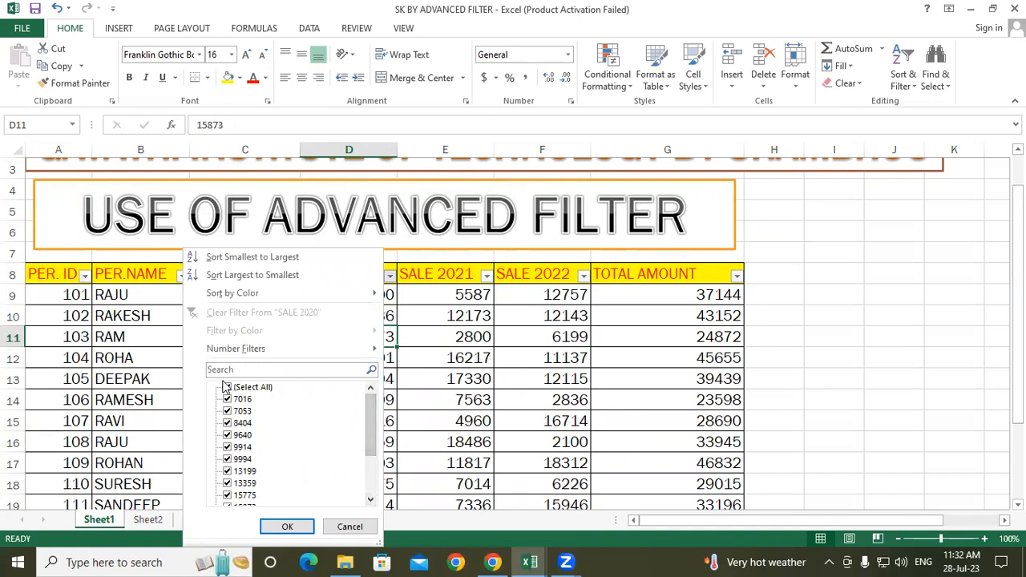
left_click(227, 387)
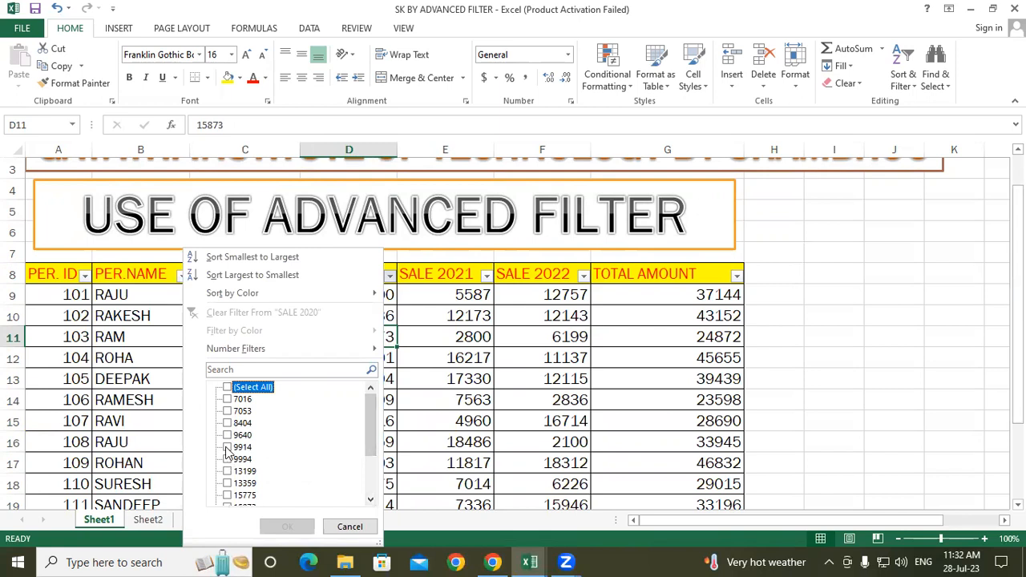
left_click(228, 447)
left_click(288, 525)
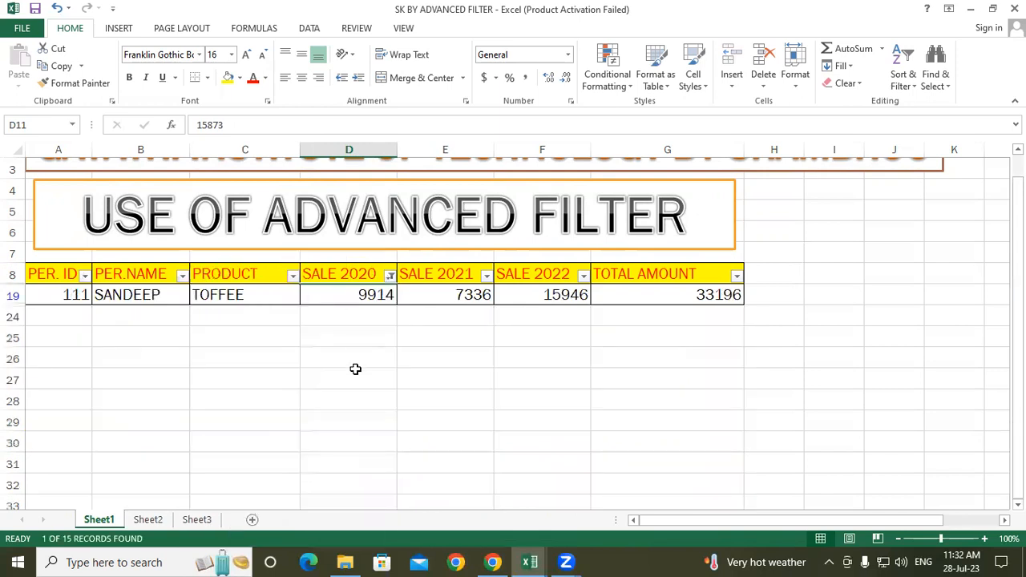
left_click(389, 275)
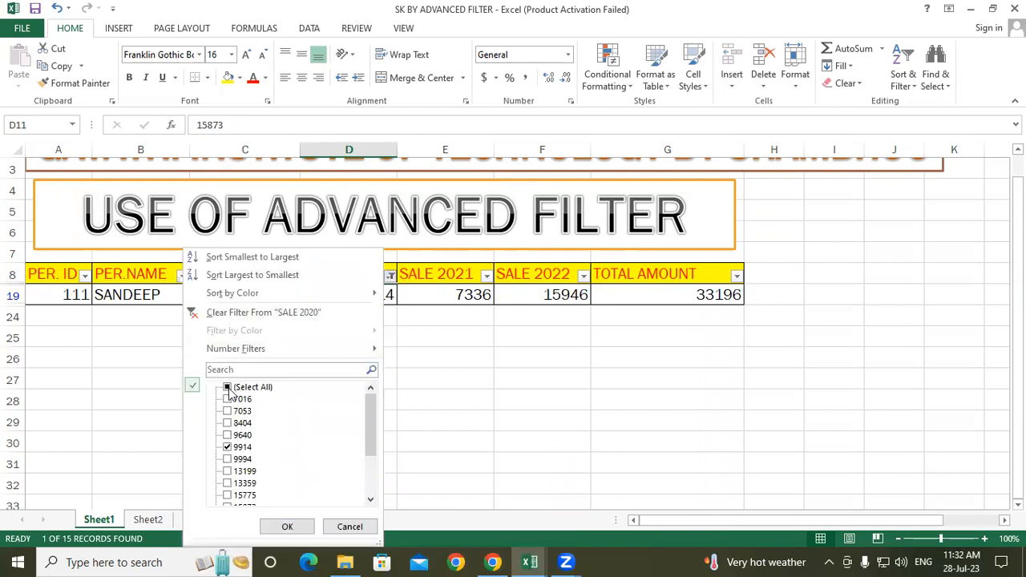
left_click(227, 387)
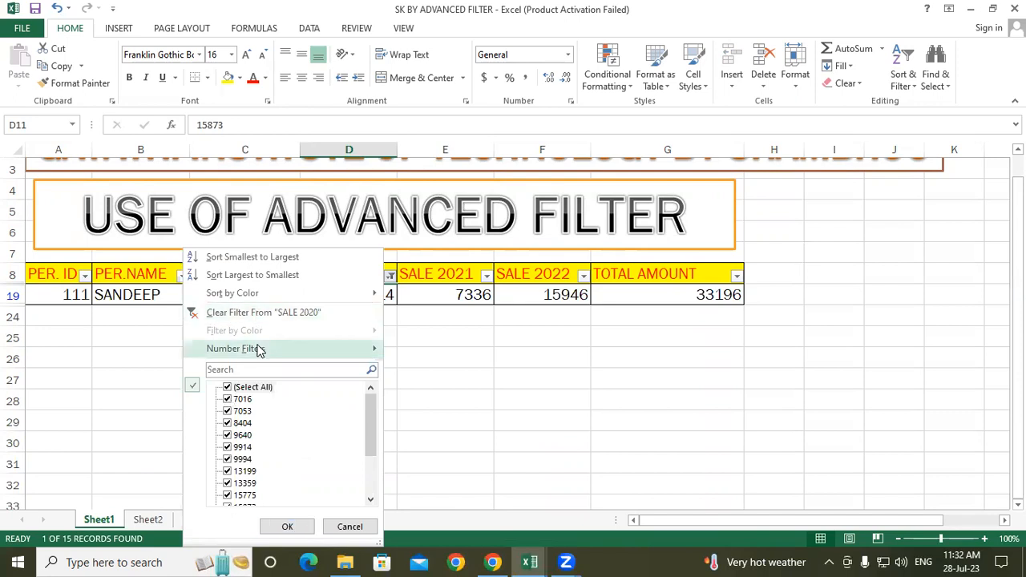
mouse_move(258, 349)
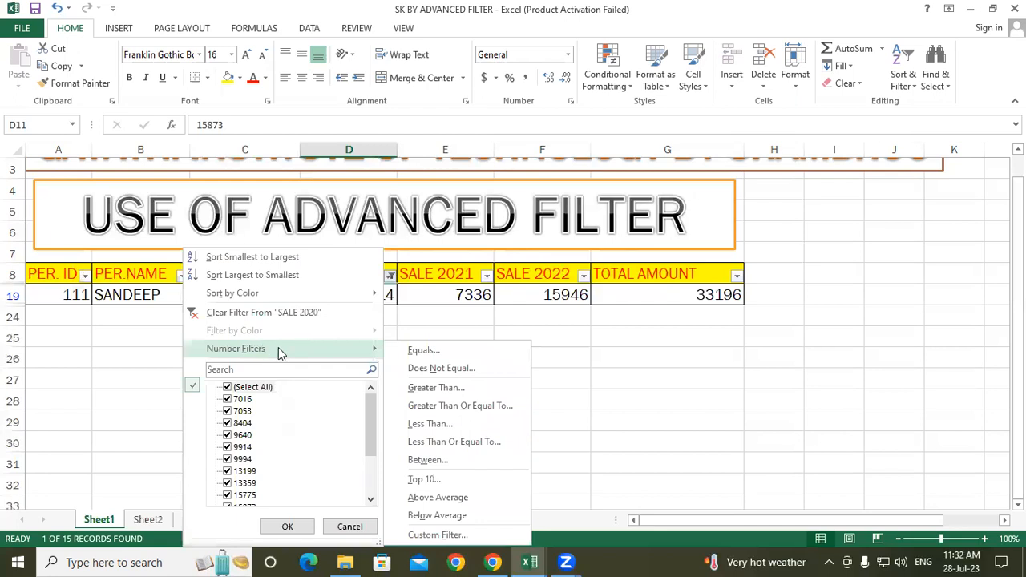
left_click(231, 388)
left_click(240, 447)
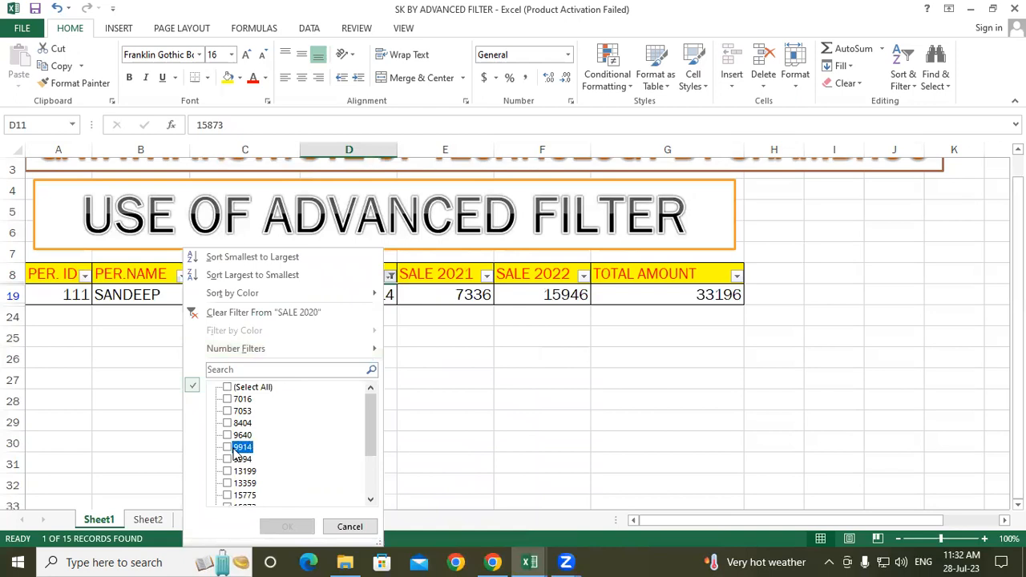
mouse_move(344, 349)
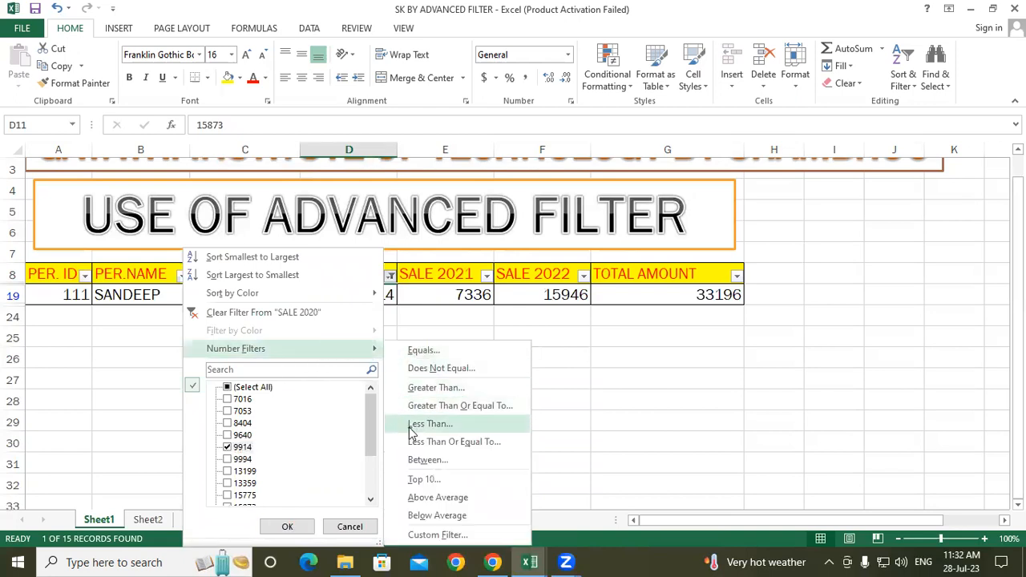
left_click(433, 388)
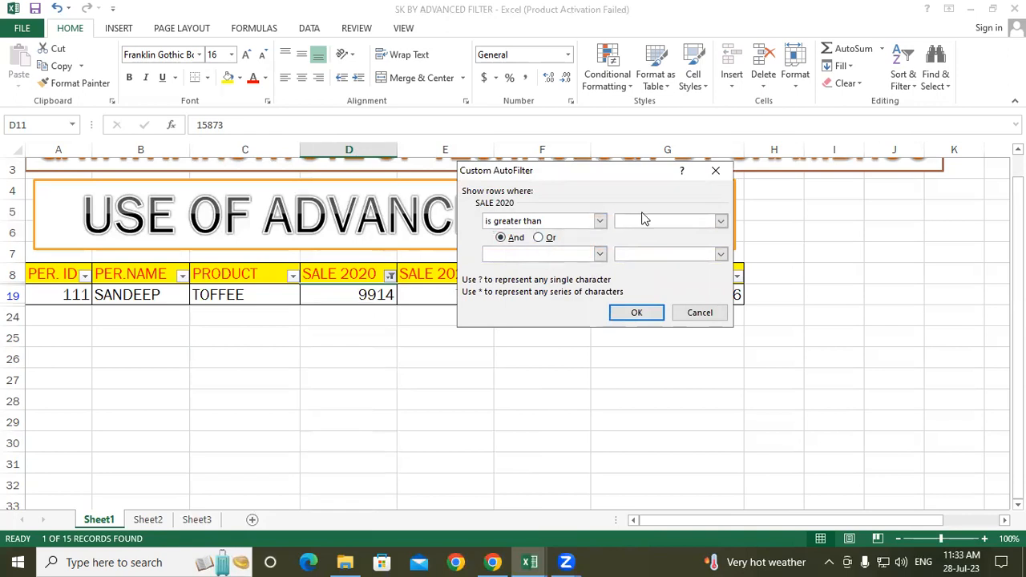
left_click(702, 314)
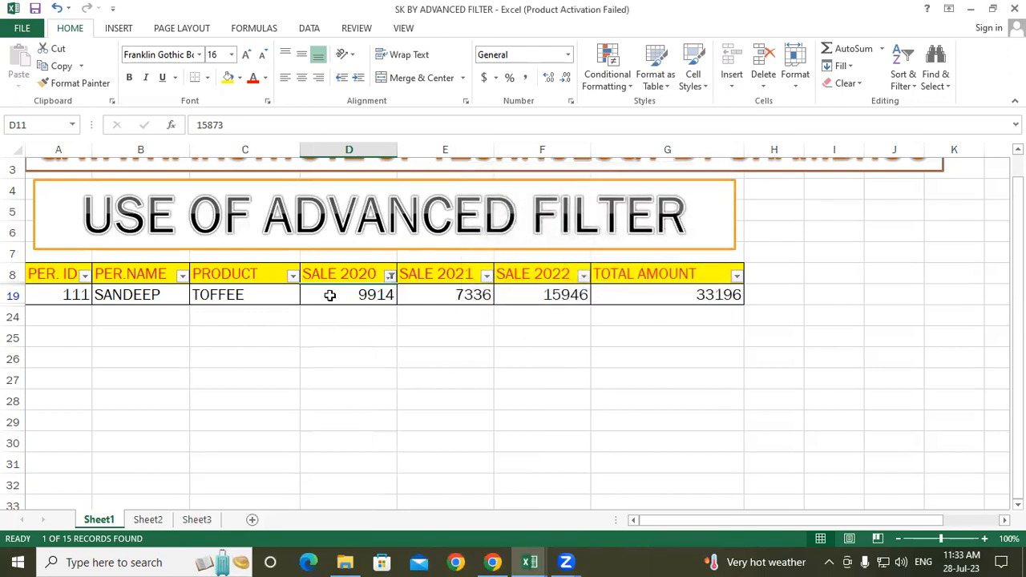
Clear the filter from the SALE 2020 column so all sales rows are listed.
left_click(389, 274)
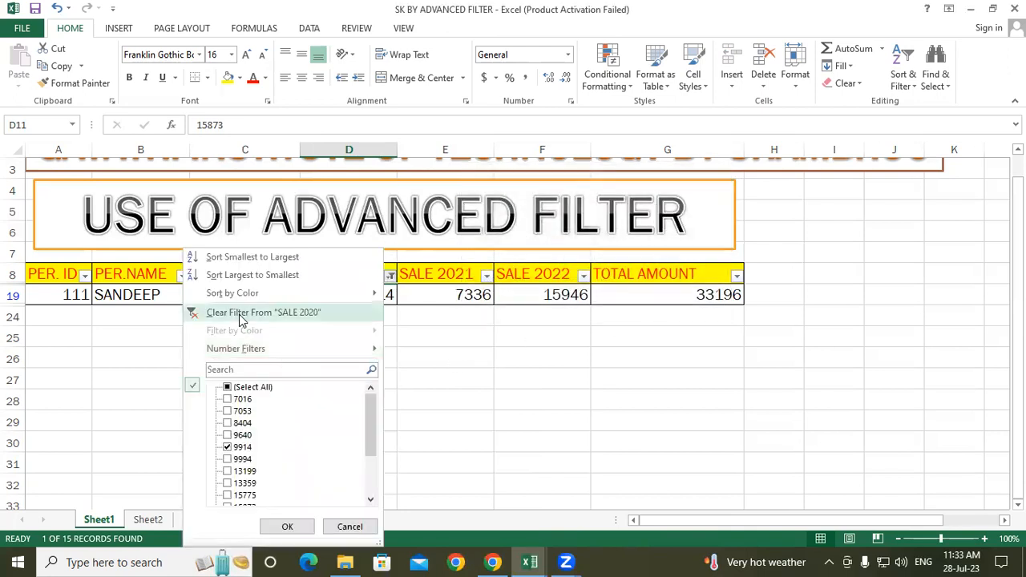
left_click(241, 312)
left_click(667, 358)
left_click(762, 296)
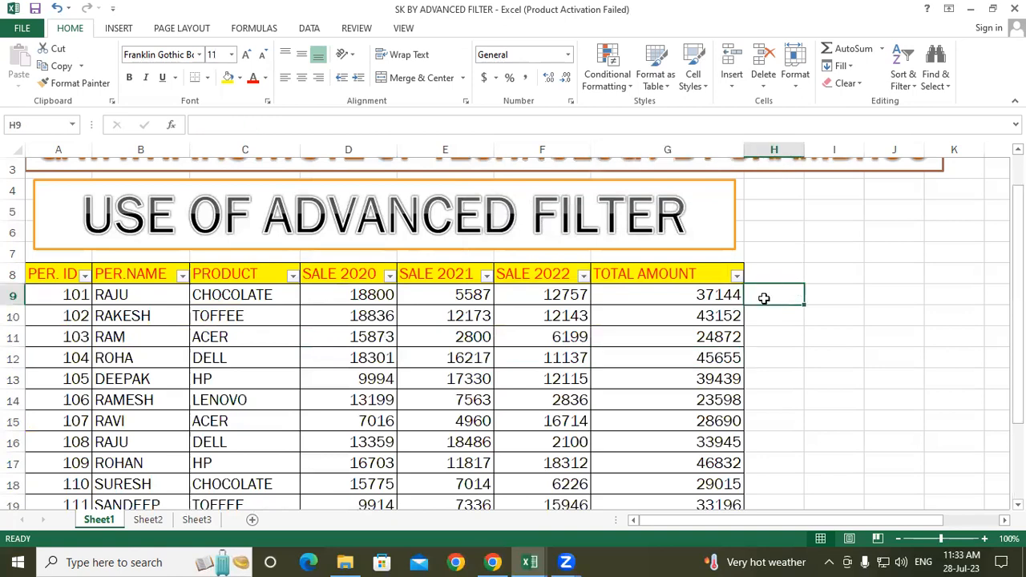
Select the whole sales table A8:G23 and turn off its AutoFilter.
scroll(415, 341, "down", 5)
scroll(415, 341, "up", 5)
left_click_drag(58, 274, 704, 479)
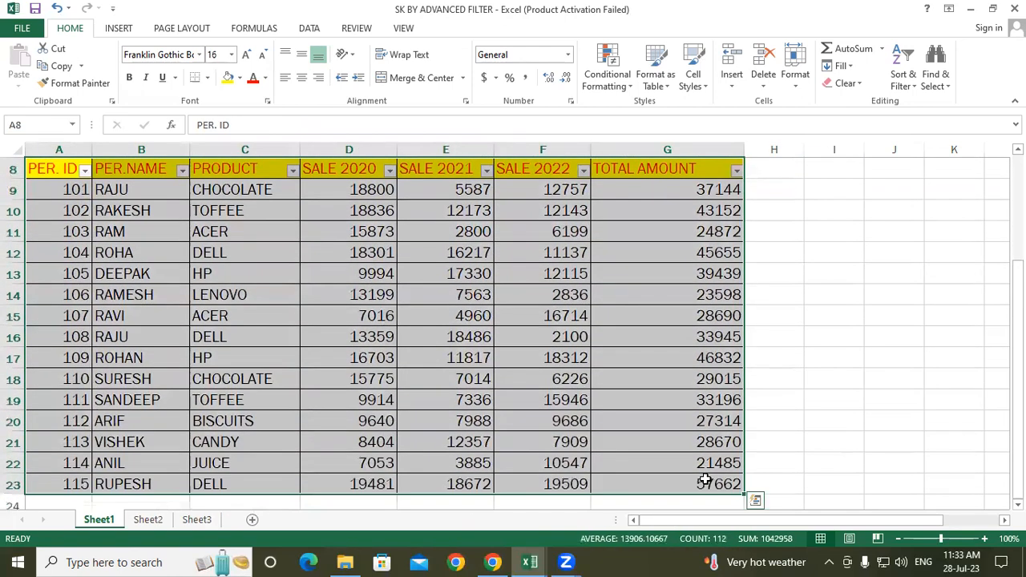
key("ctrl+shift+l")
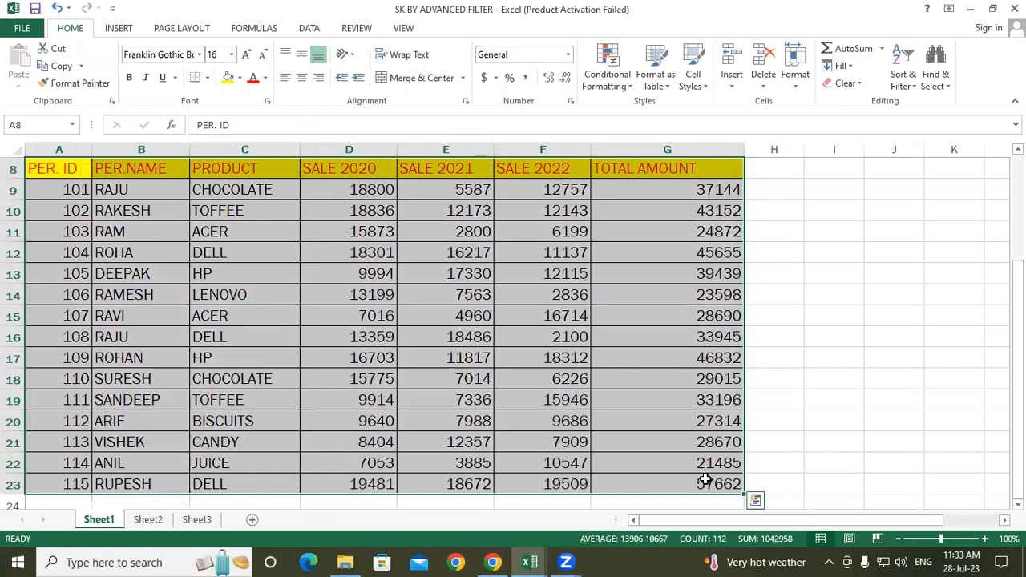
left_click(348, 358)
scroll(217, 355, "up", 1)
scroll(217, 355, "down", 2)
scroll(215, 358, "up", 2)
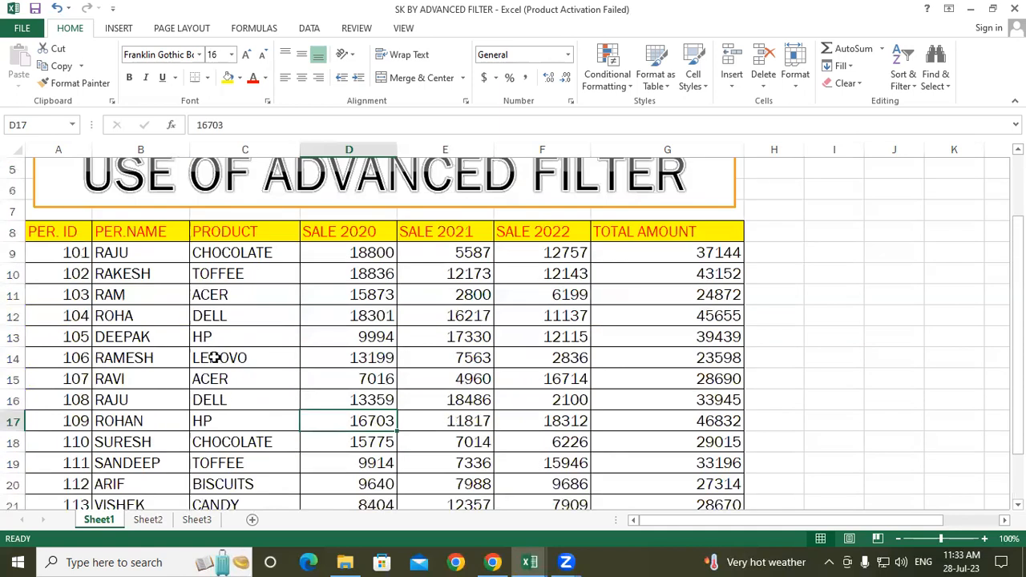
Copy the table's header row A8:G8 and paste it below the data starting at cell A25.
scroll(215, 357, "up", 1)
left_click_drag(69, 293, 704, 287)
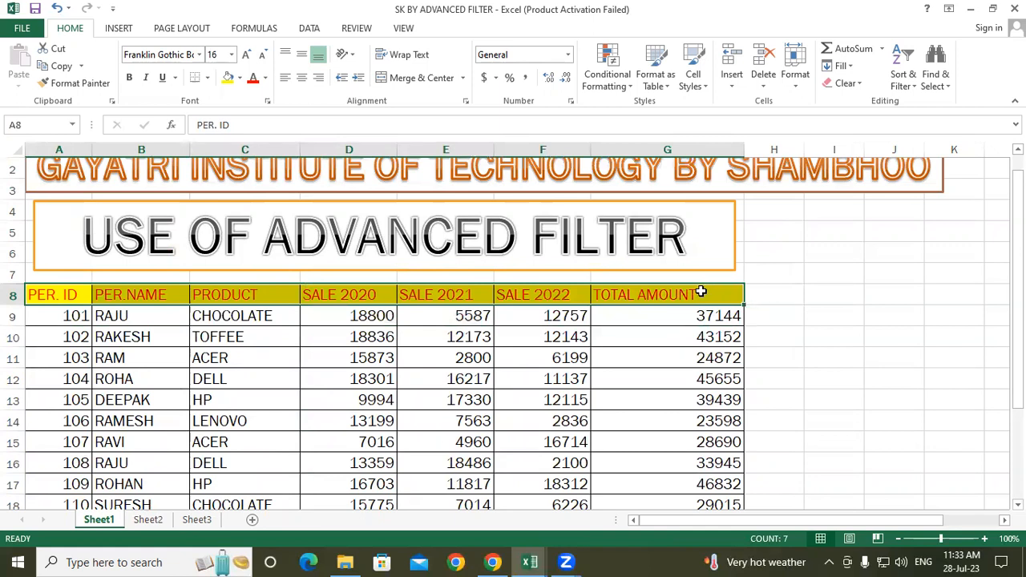
right_click(699, 288)
left_click(737, 274)
scroll(202, 394, "down", 5)
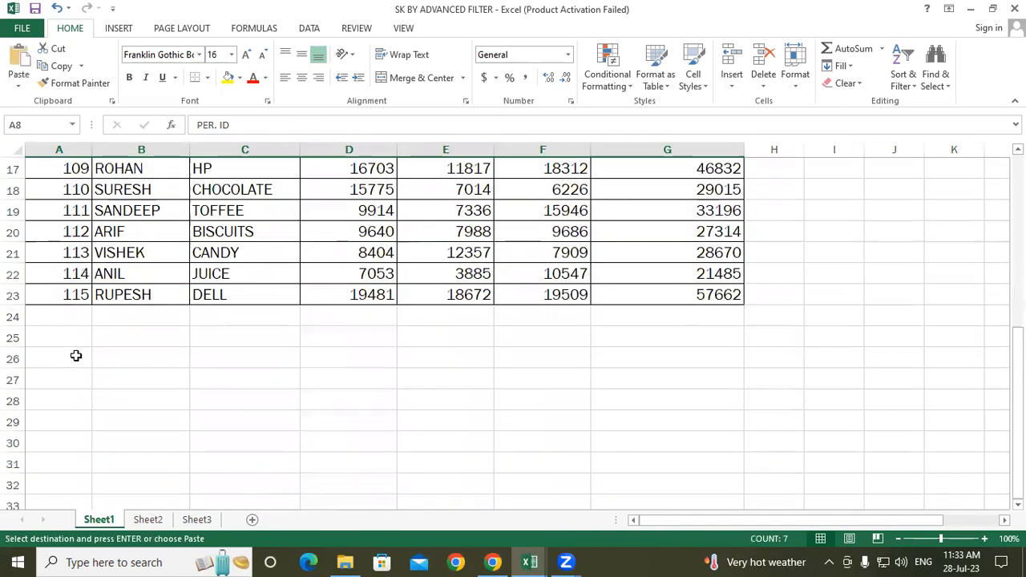
left_click(68, 337)
right_click(67, 338)
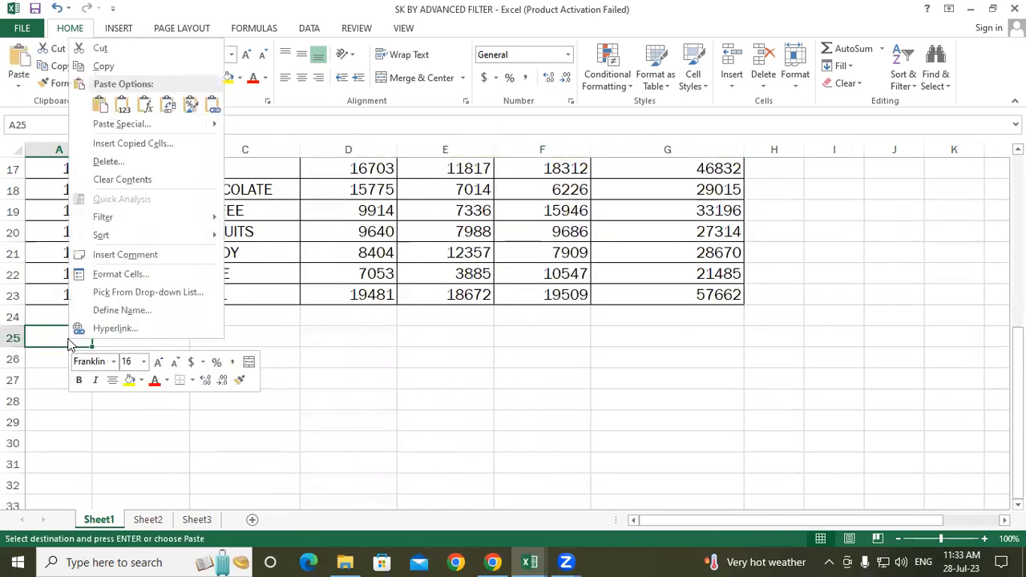
left_click(100, 107)
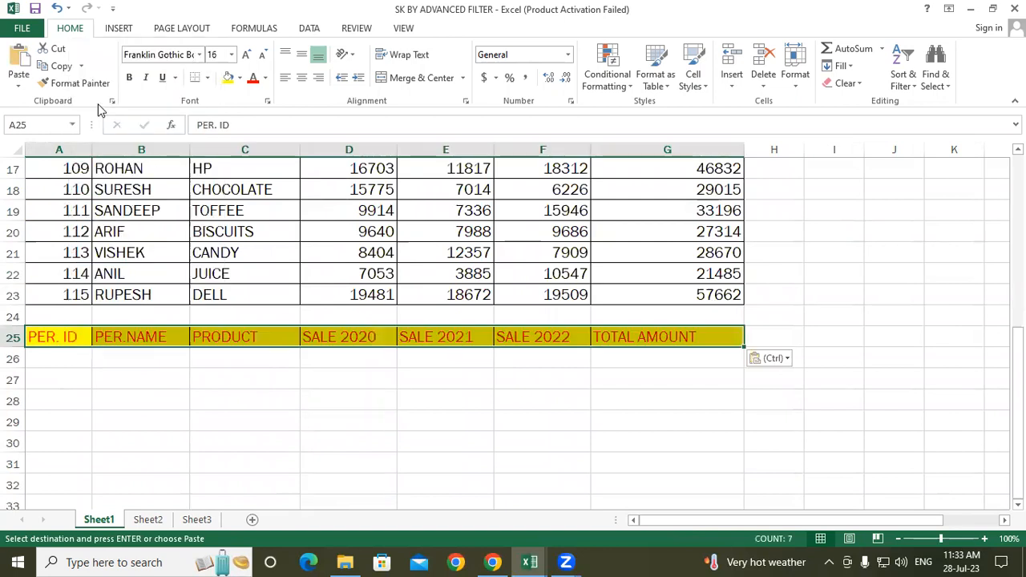
left_click(445, 356)
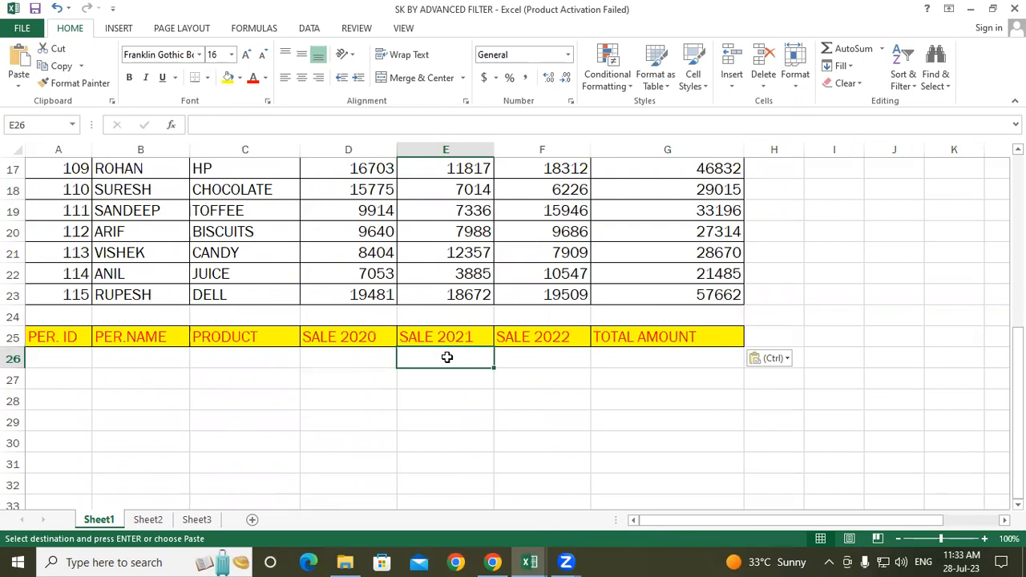
scroll(240, 350, "up", 3)
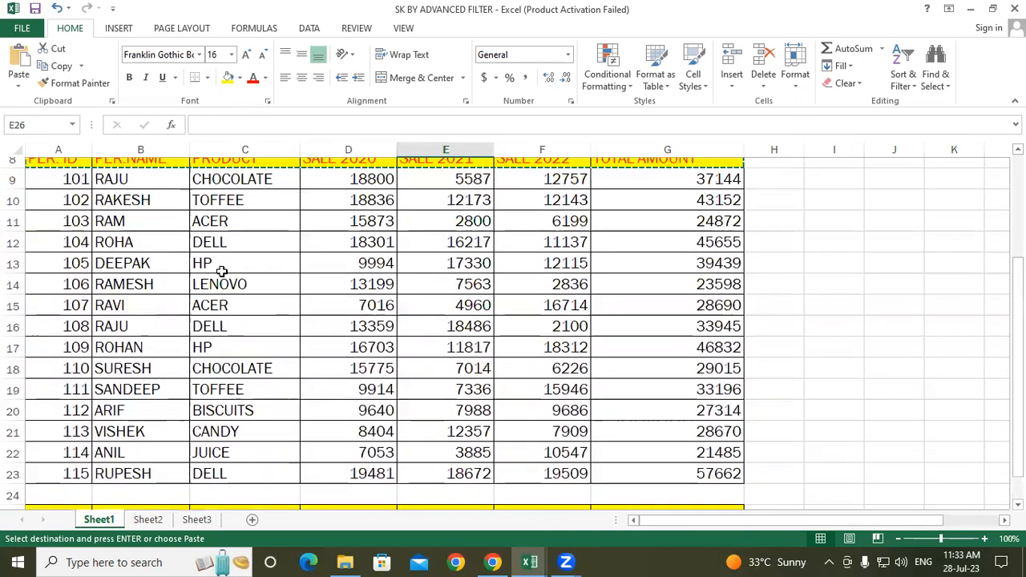
scroll(222, 241, "up", 3)
scroll(345, 384, "down", 4)
scroll(306, 360, "up", 3)
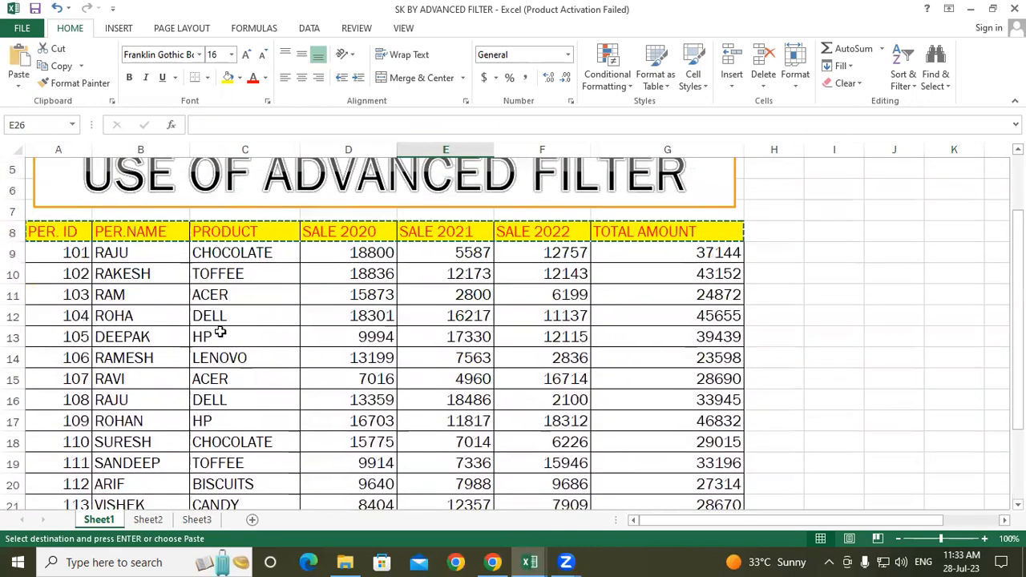
scroll(208, 416, "down", 3)
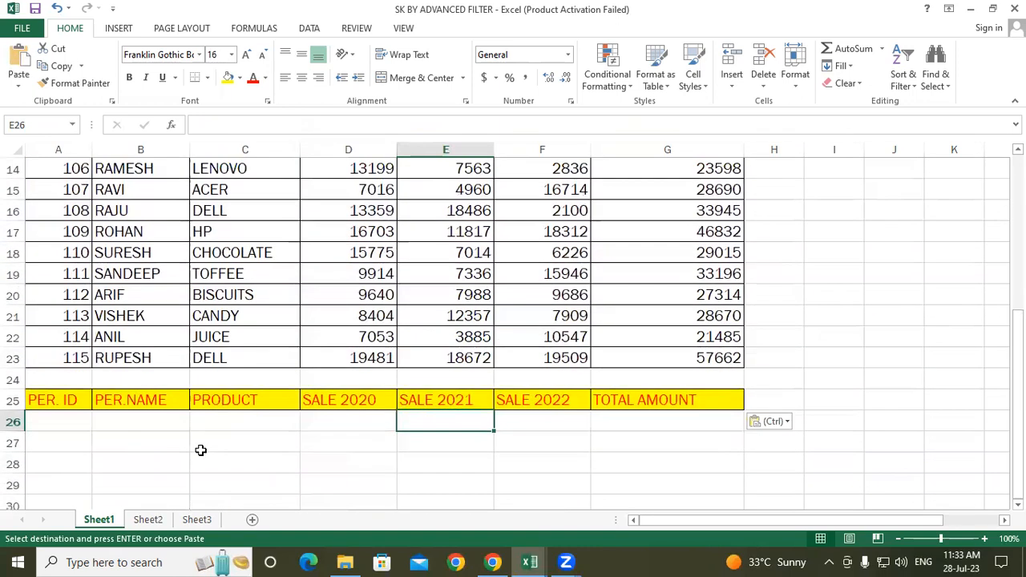
Enter the criterion ="Dell" in cell C26 under the copied PRODUCT header and check its formula.
left_click(223, 422)
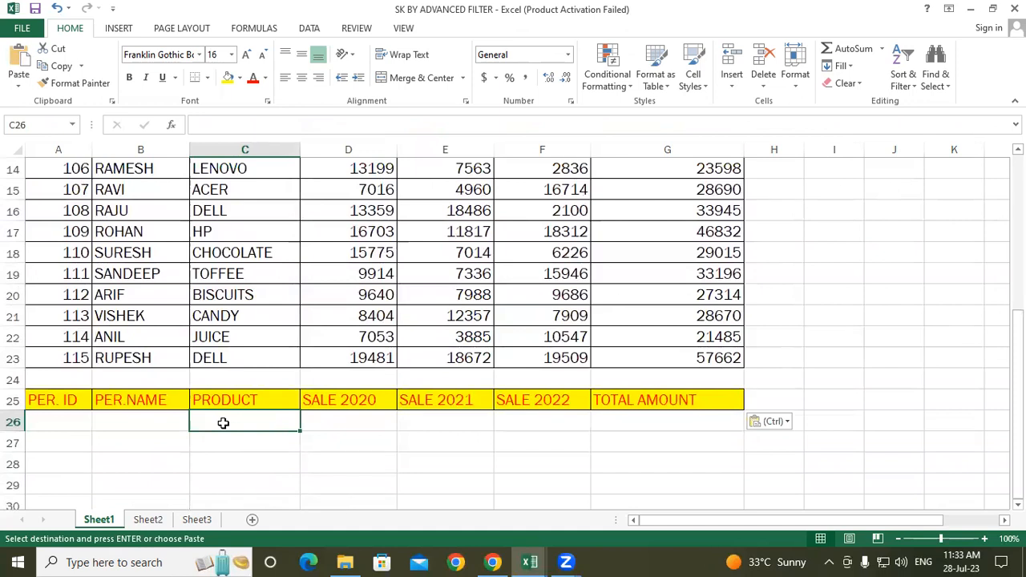
key("Escape")
type("=")
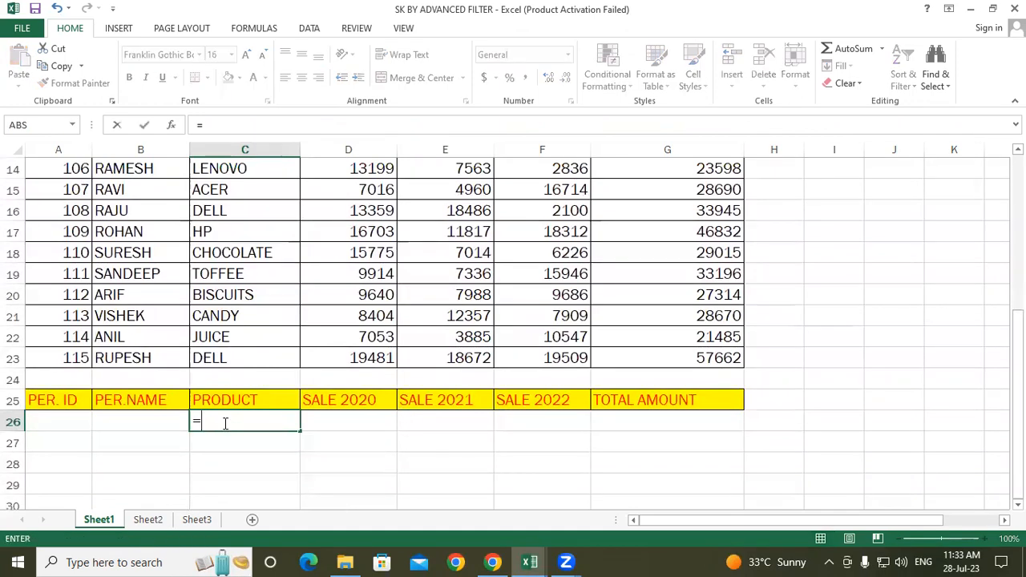
type("\"Del")
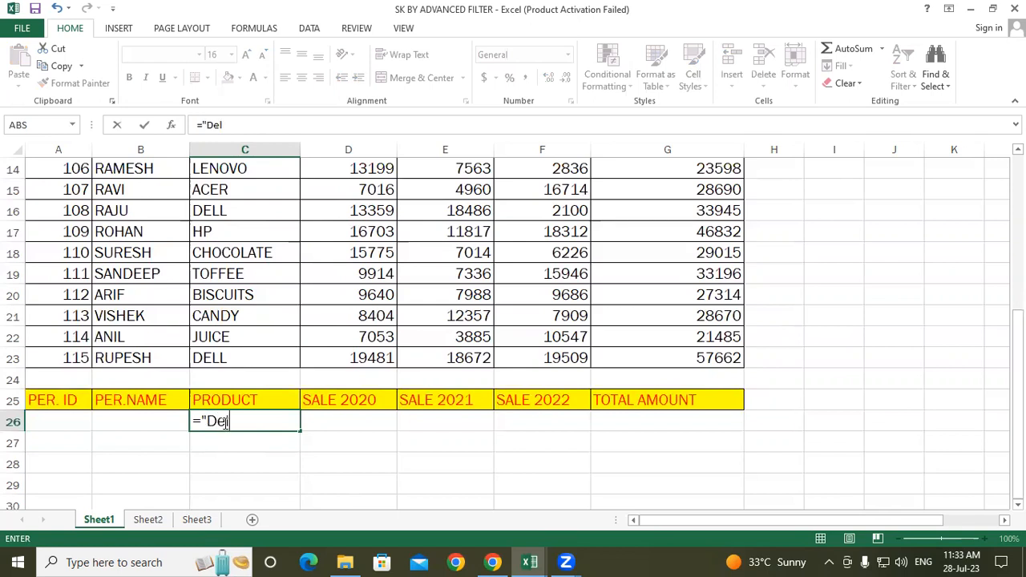
type("l\"")
key("Return")
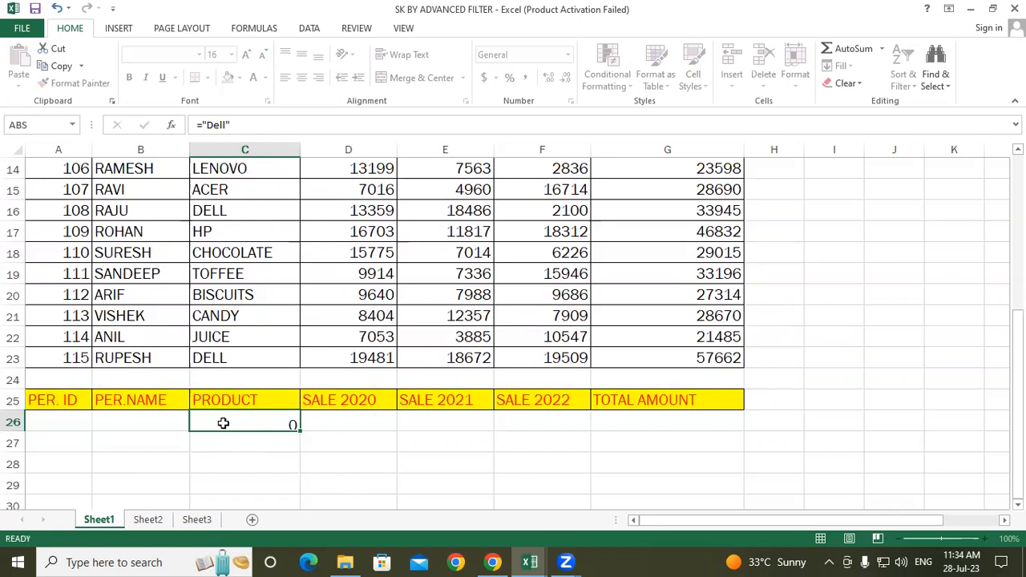
left_click(224, 422)
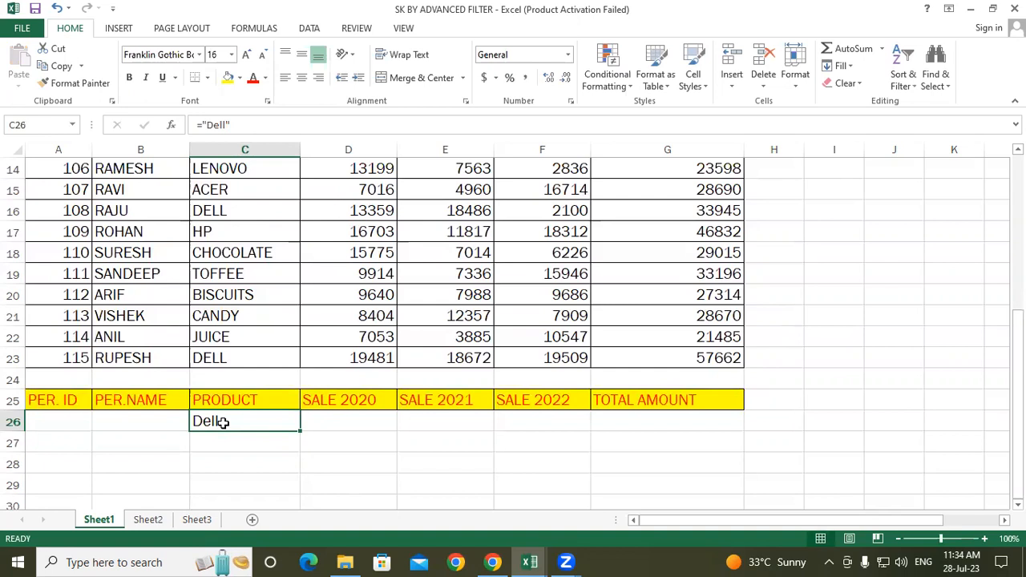
double_click(225, 423)
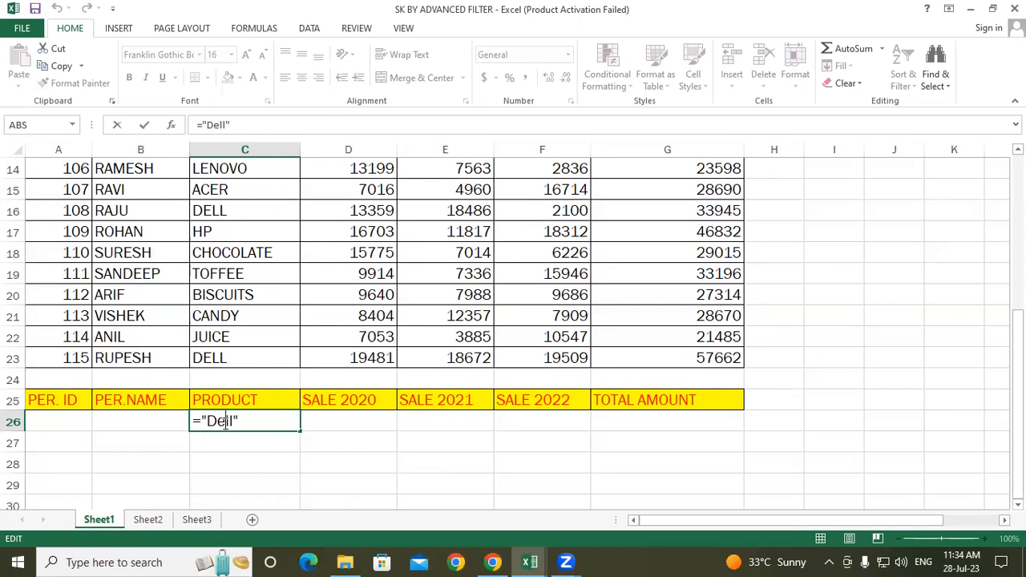
key("Return")
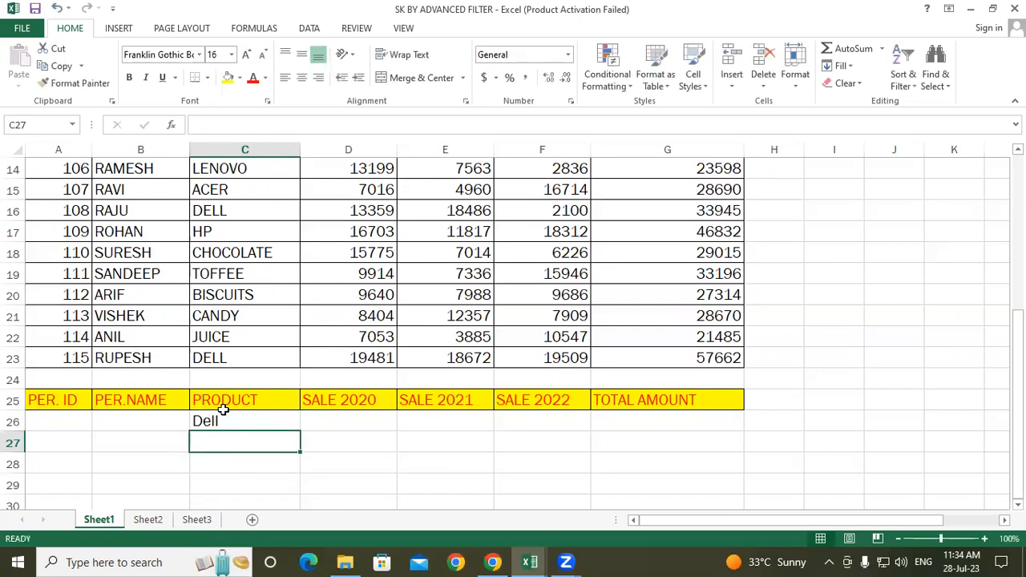
key("Up")
Select the sales table A8:G23 as the list range and start the Advanced Filter command.
scroll(412, 386, "up", 4)
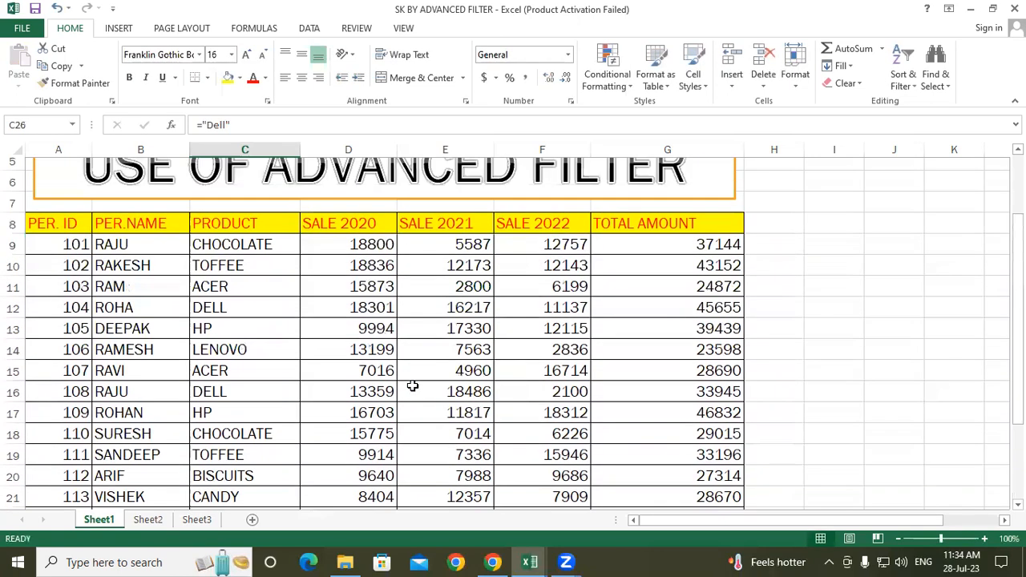
scroll(401, 390, "down", 2)
left_click_drag(56, 176, 721, 486)
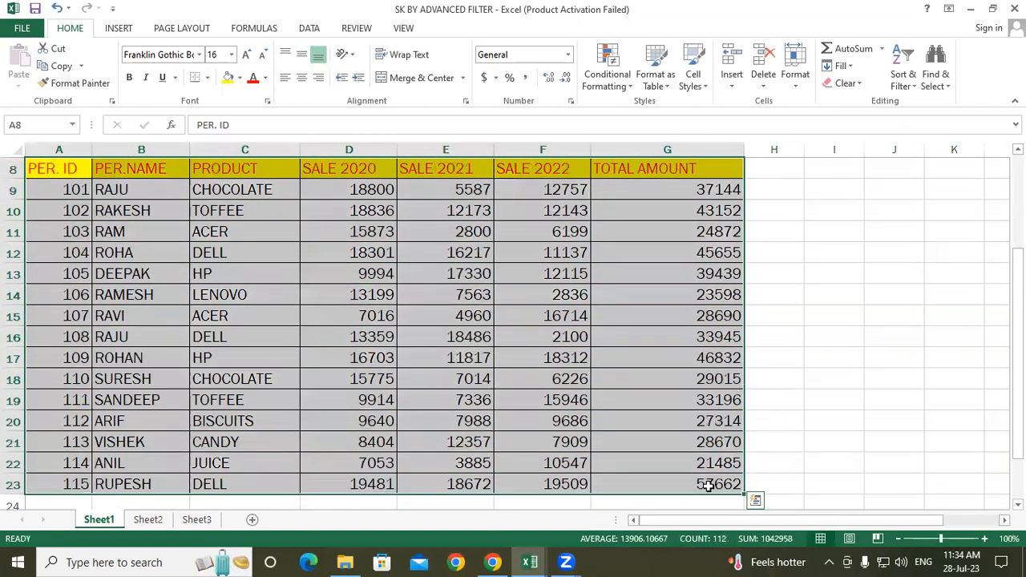
scroll(721, 486, "up", 2)
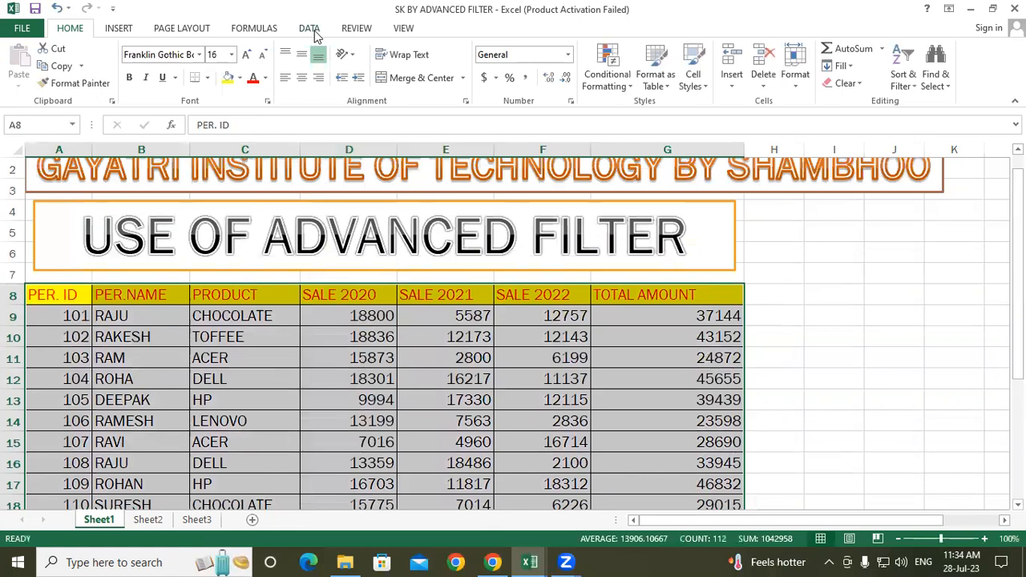
left_click(314, 29)
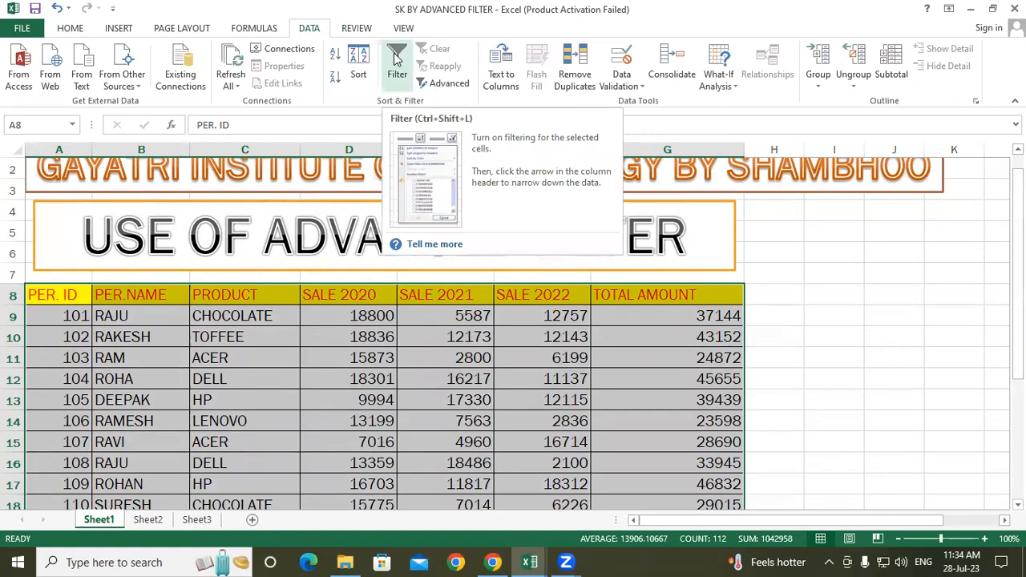
left_click(444, 83)
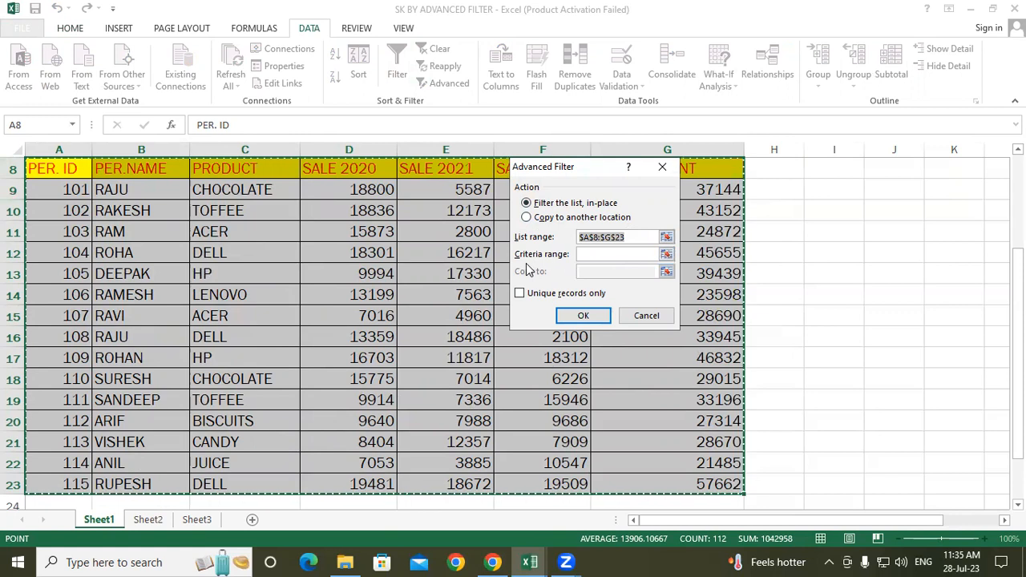
Set the Advanced Filter criteria range to the copied headers and criterion row, A25:G26.
left_click(603, 256)
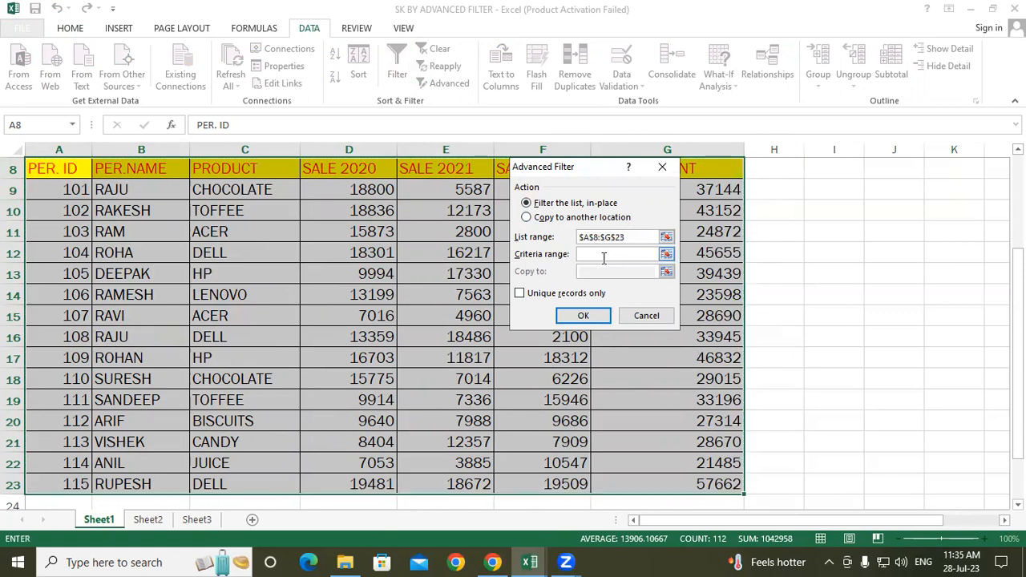
scroll(280, 398, "down", 4)
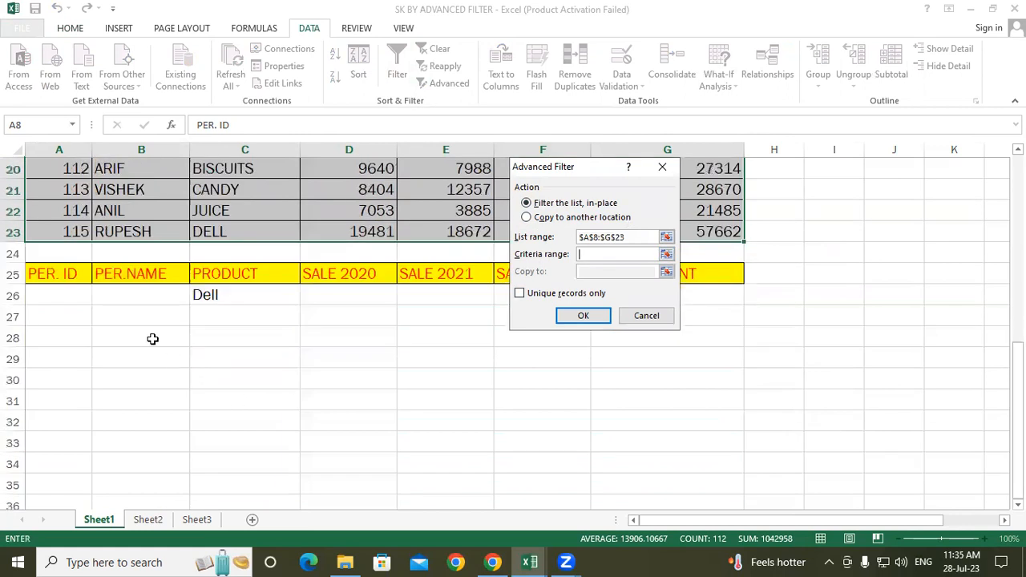
left_click_drag(57, 275, 673, 292)
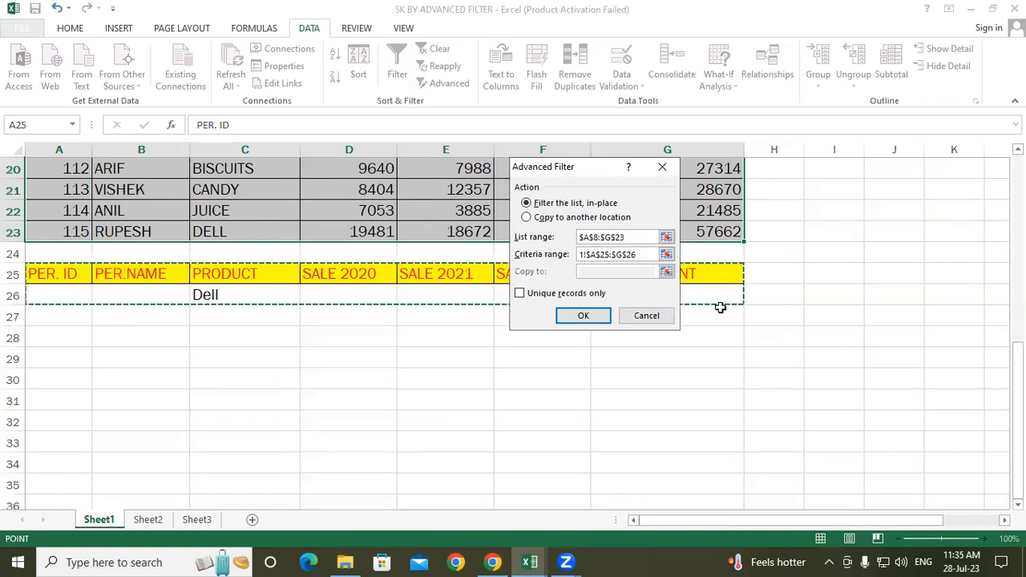
Run the in-place Advanced Filter on A8:G23 with the Dell criterion, and undo the filtering.
scroll(299, 327, "up", 4)
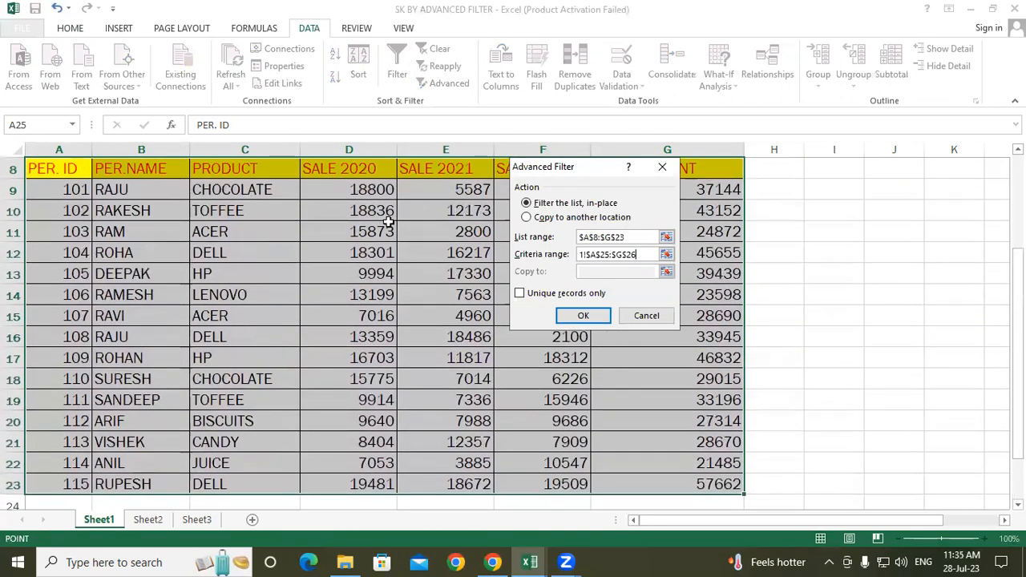
left_click(584, 316)
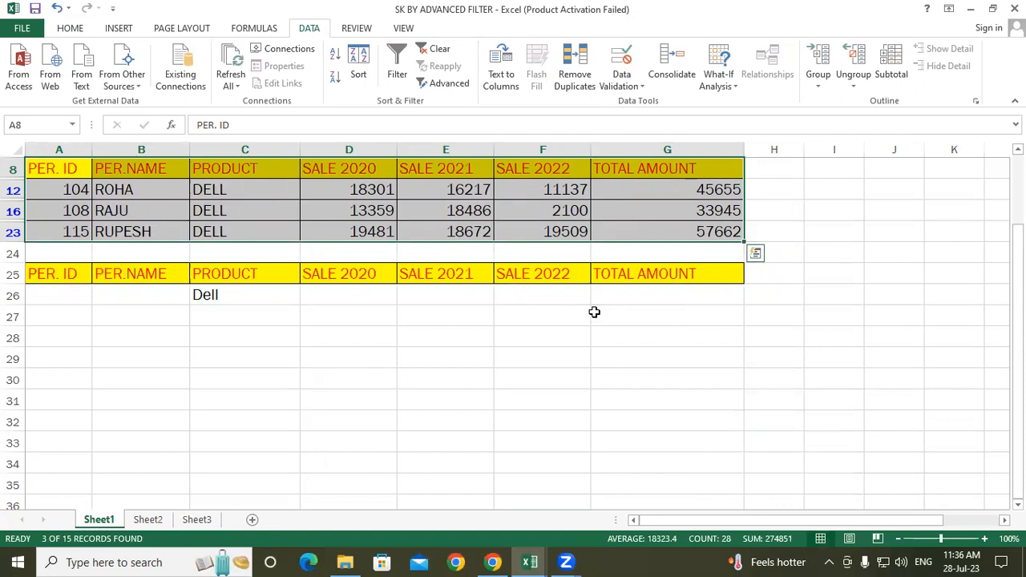
key("ctrl+z")
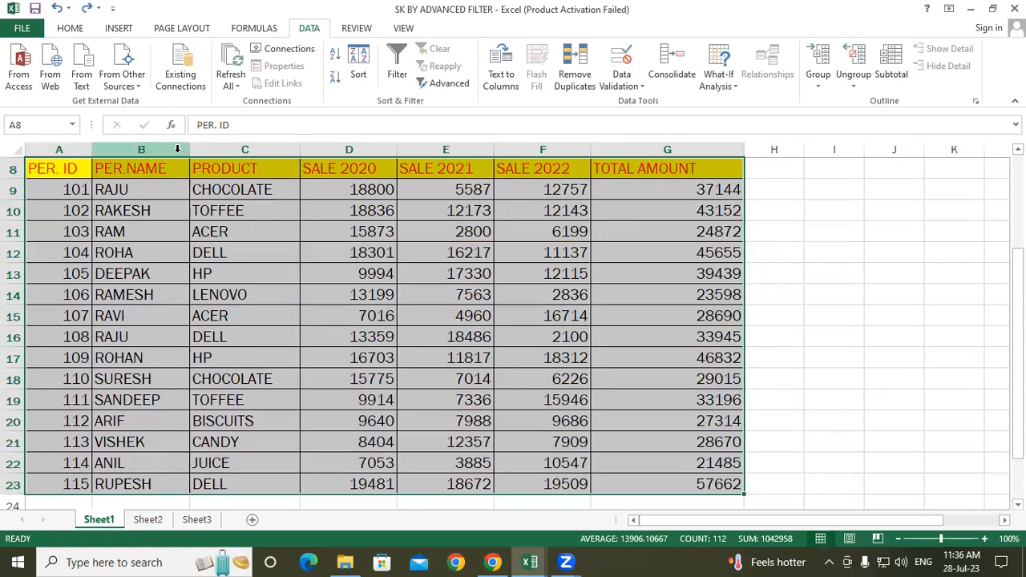
Turn on AutoFilter for the sales table, filter the PRODUCT column to DELL only, and clear that filter.
key("ctrl+shift+l")
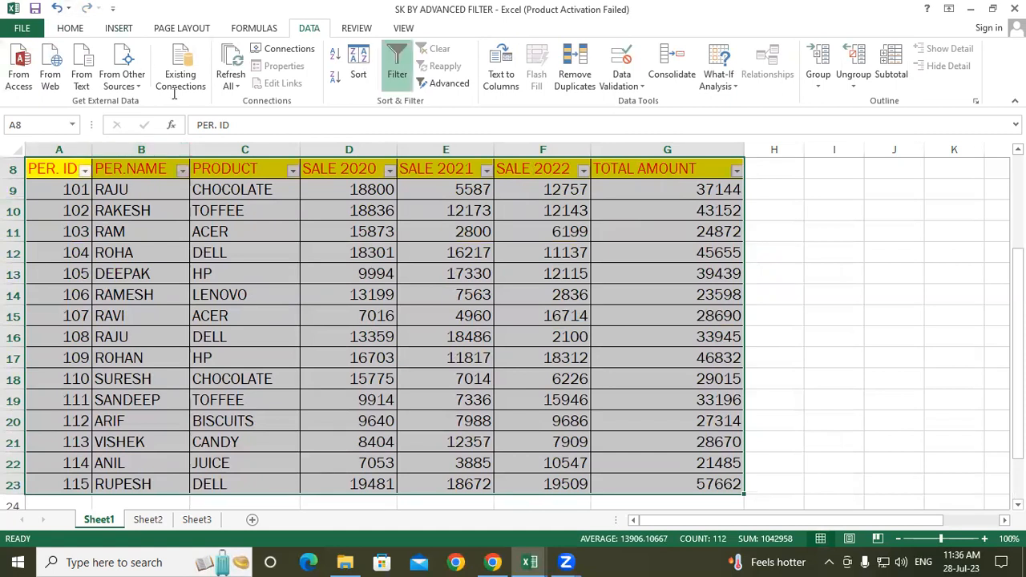
left_click(292, 170)
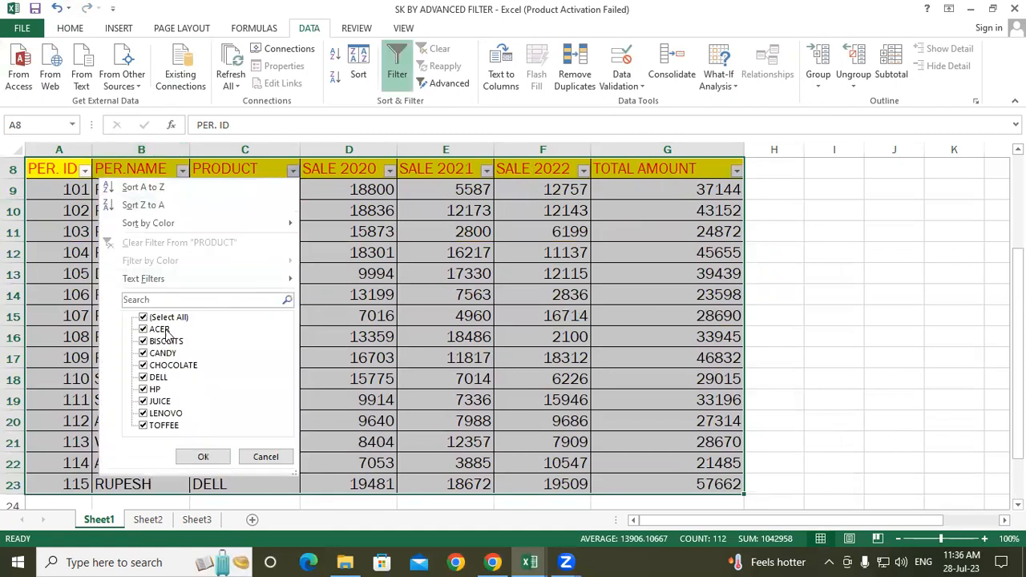
left_click(143, 317)
left_click(143, 377)
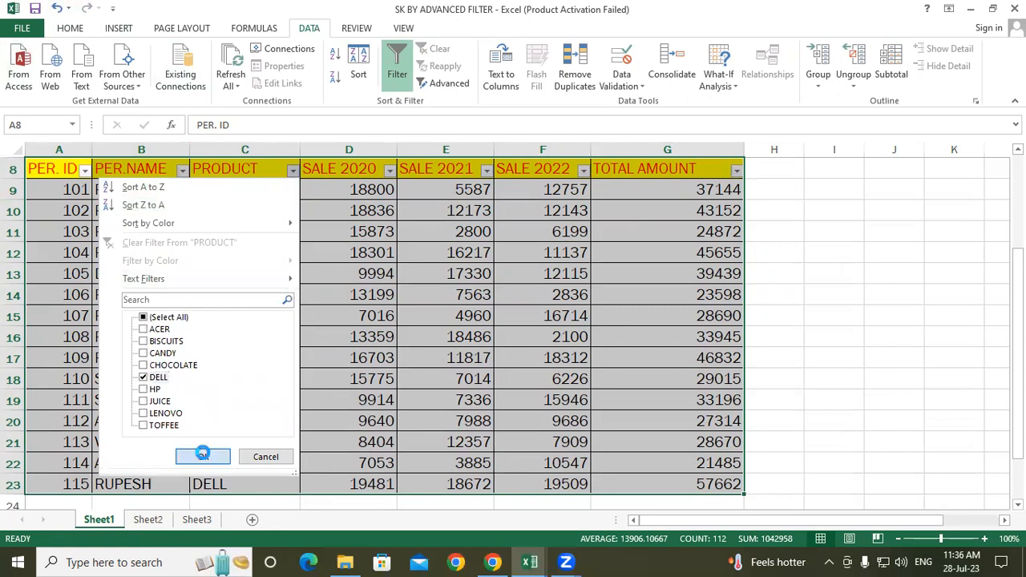
left_click(202, 455)
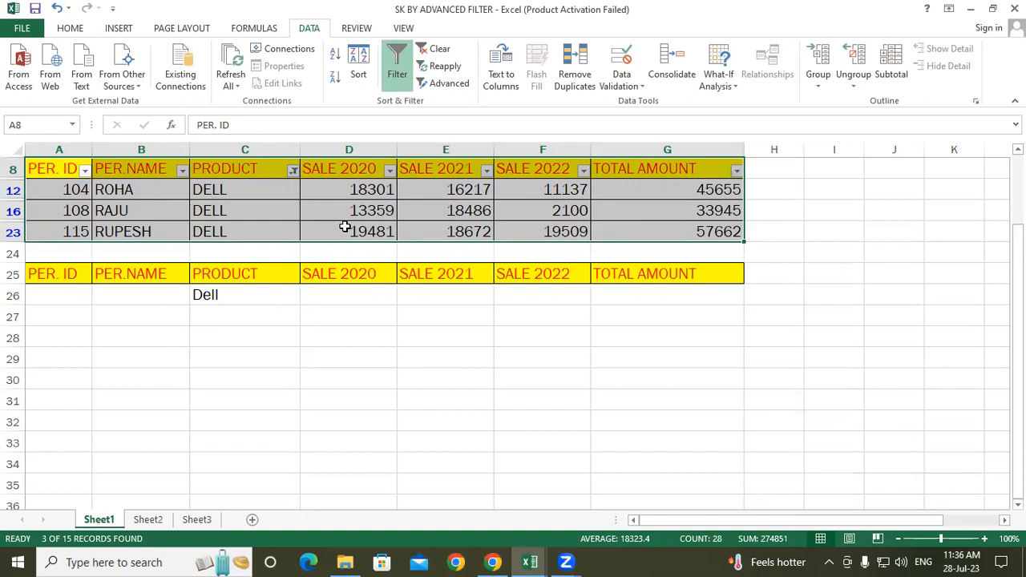
key("alt+a")
key("c")
Delete the Dell criterion from cell C26 under the copied PRODUCT header.
scroll(174, 386, "down", 3)
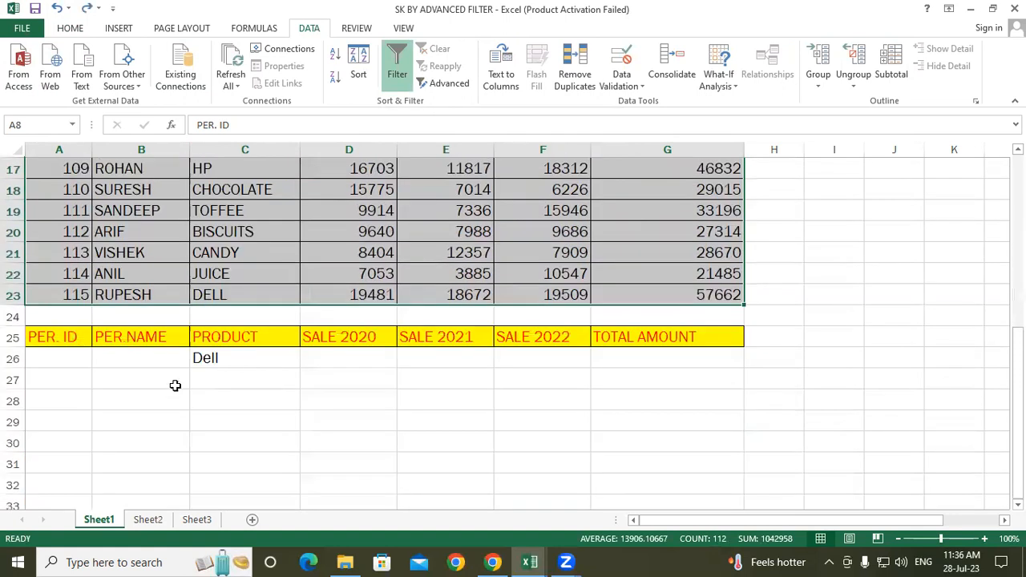
left_click(226, 357)
key("Delete")
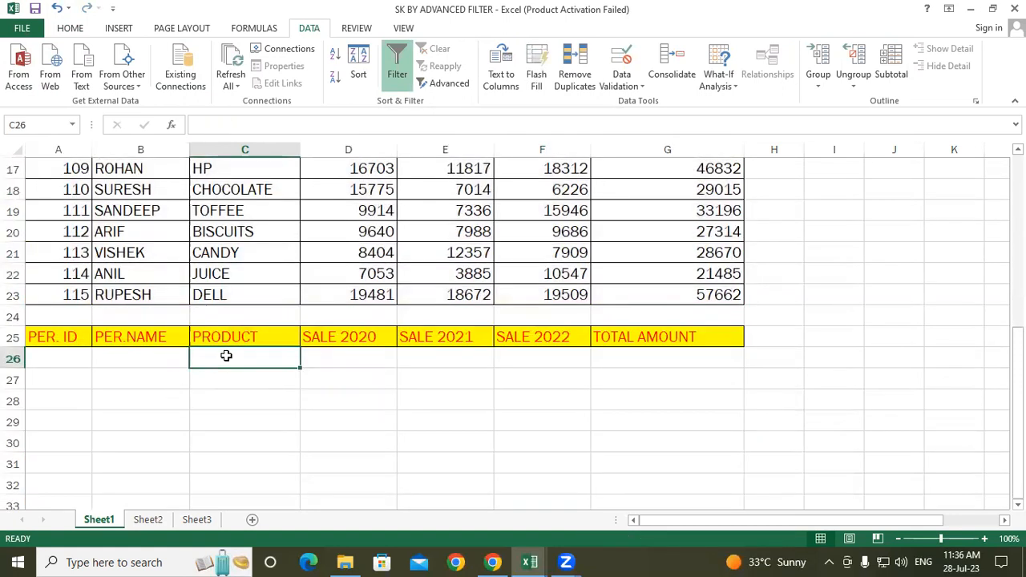
Enter the criterion =">=15000" in cell D26 under the copied SALE 2020 header.
left_click(339, 353)
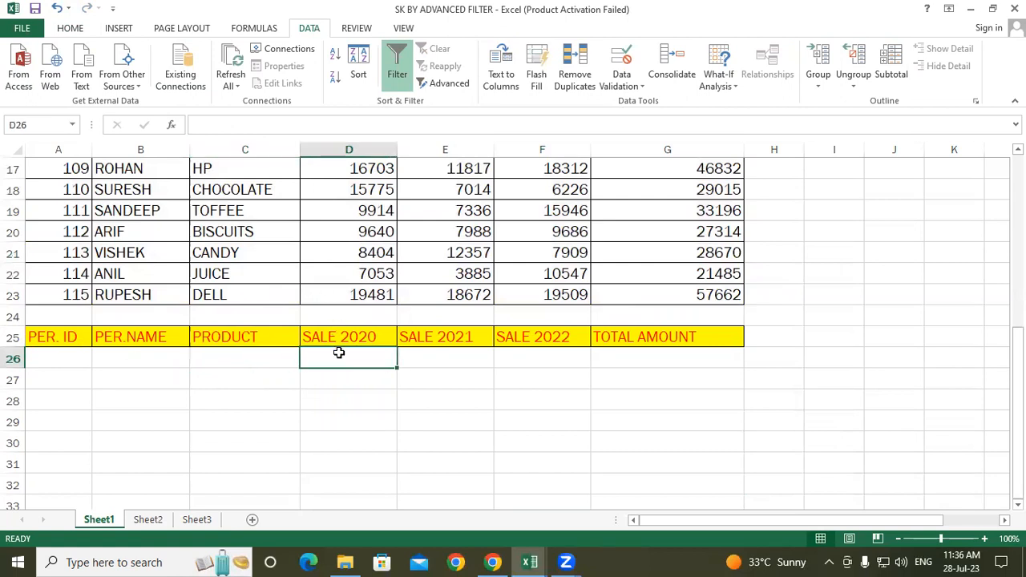
type("=\"")
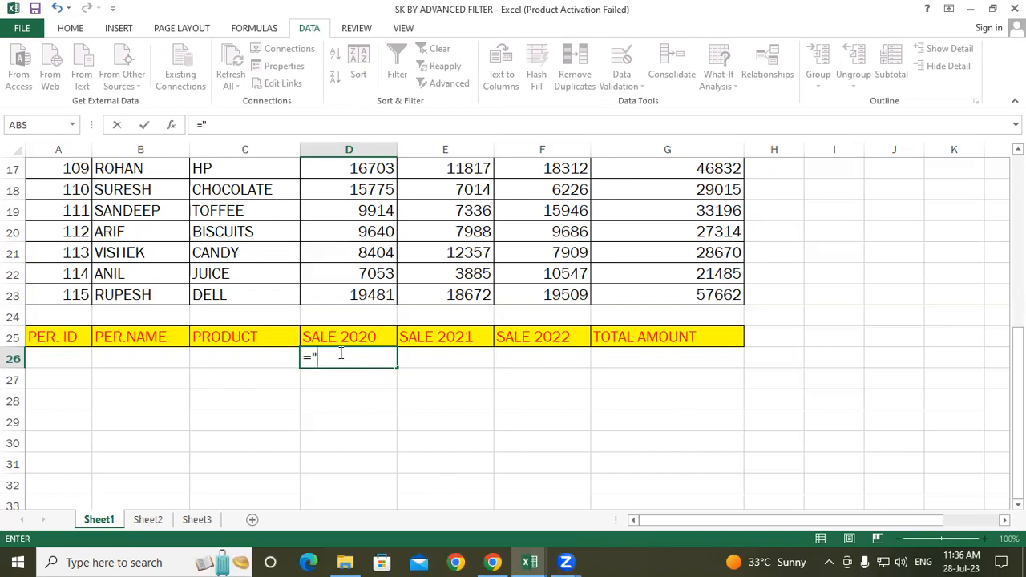
type(">=15000\"")
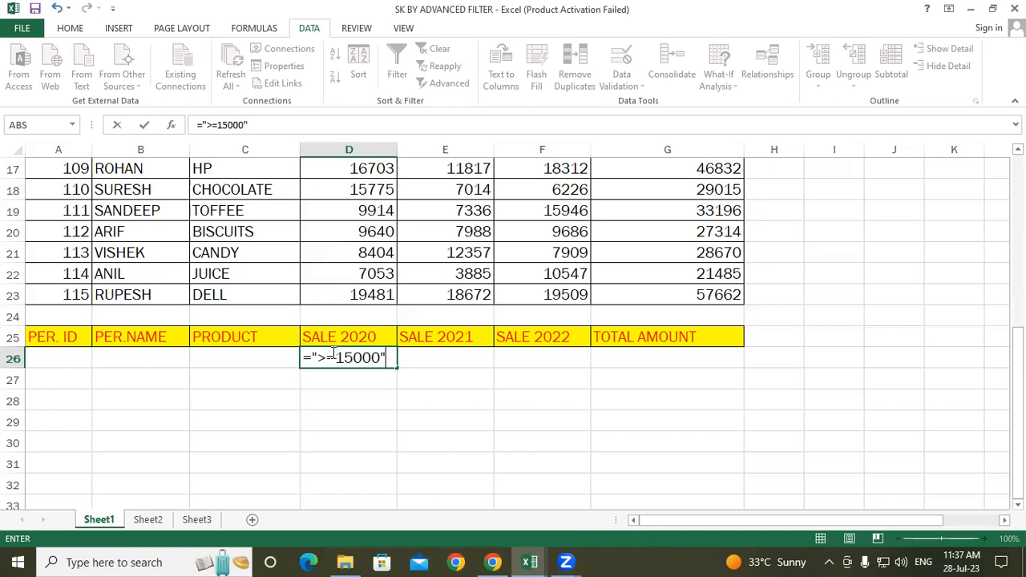
scroll(333, 354, "up", 4)
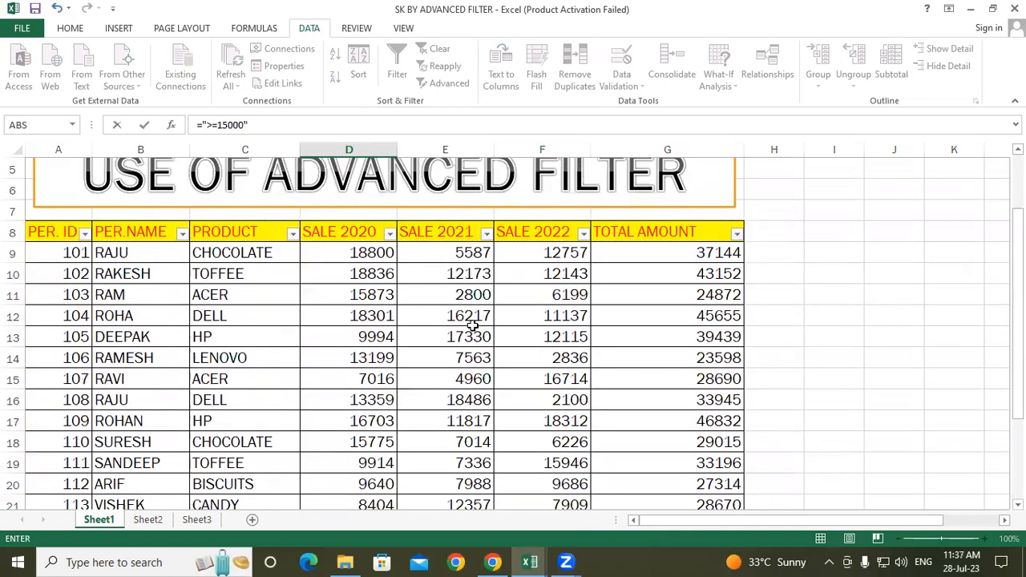
scroll(423, 309, "down", 1)
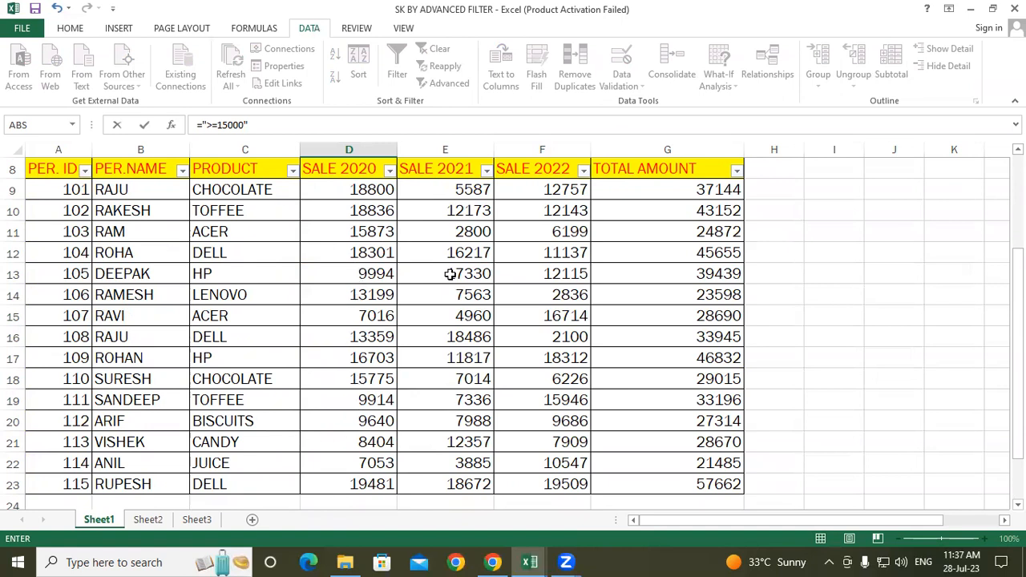
scroll(457, 274, "down", 4)
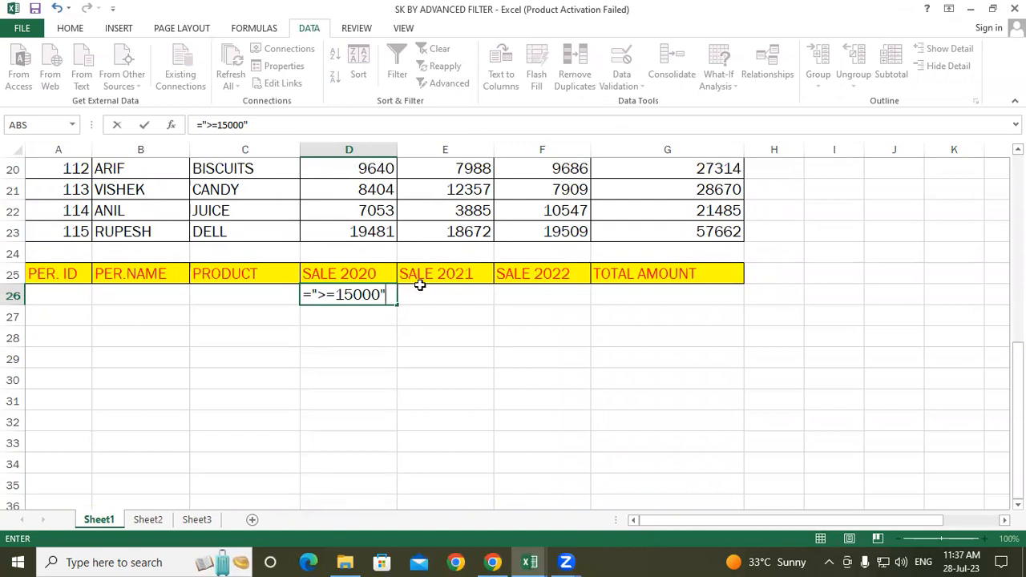
key("Return")
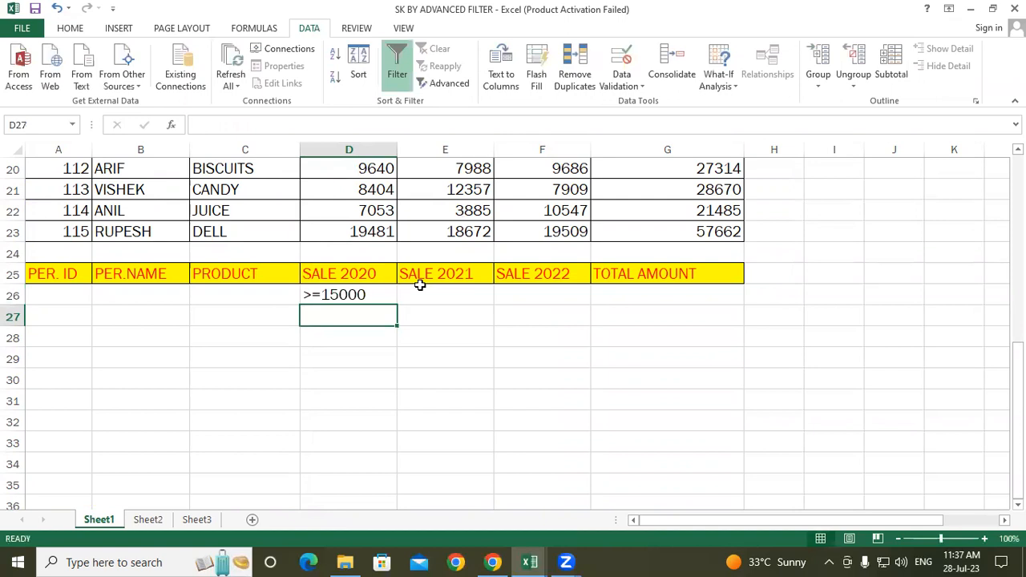
Filter the sales table A8:G23 in place with Advanced Filter using criteria range A25:G26, and undo the filtering.
scroll(419, 285, "up", 5)
left_click_drag(48, 232, 705, 462)
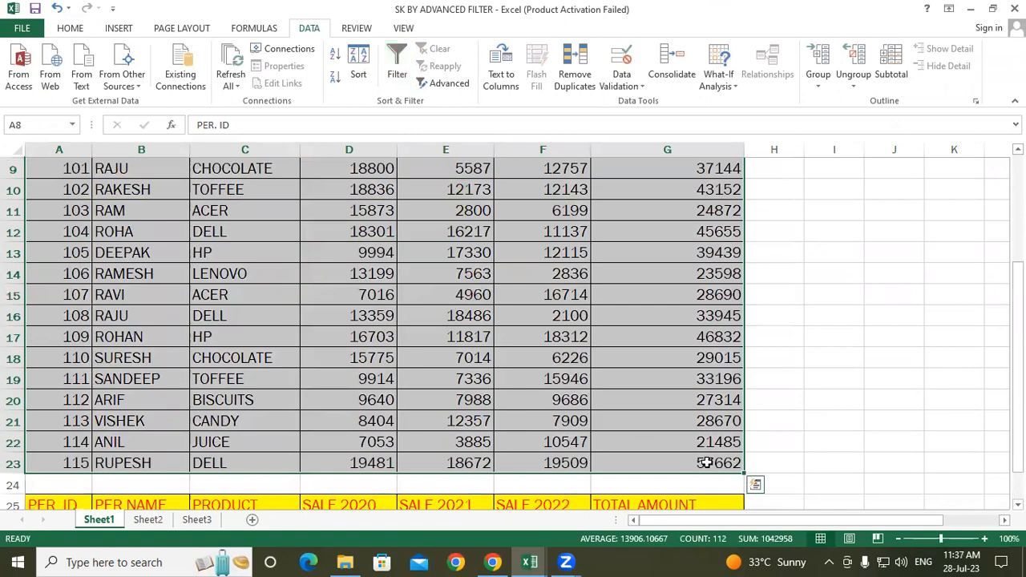
scroll(297, 332, "up", 3)
scroll(400, 298, "down", 2)
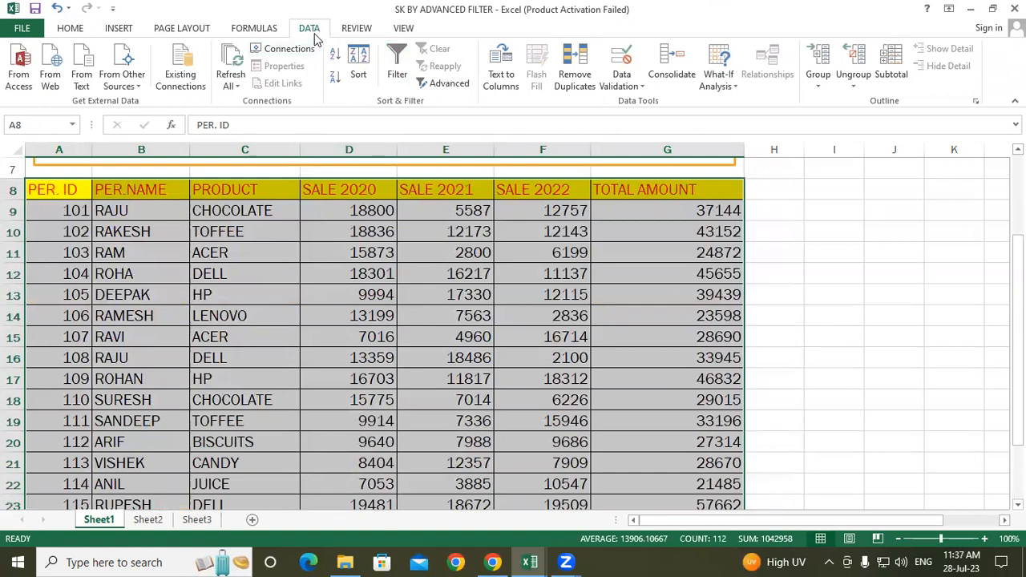
left_click(446, 83)
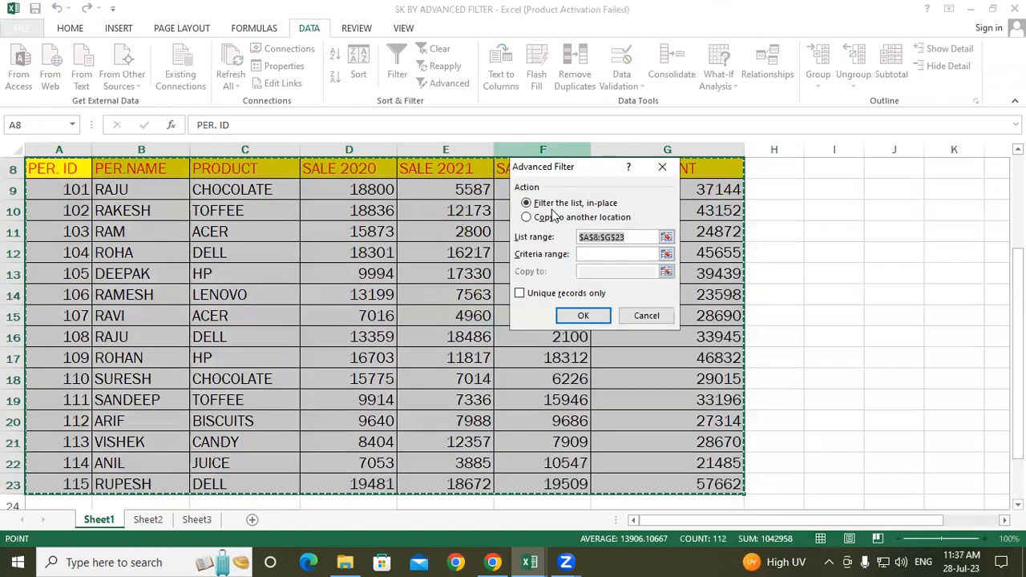
left_click(595, 254)
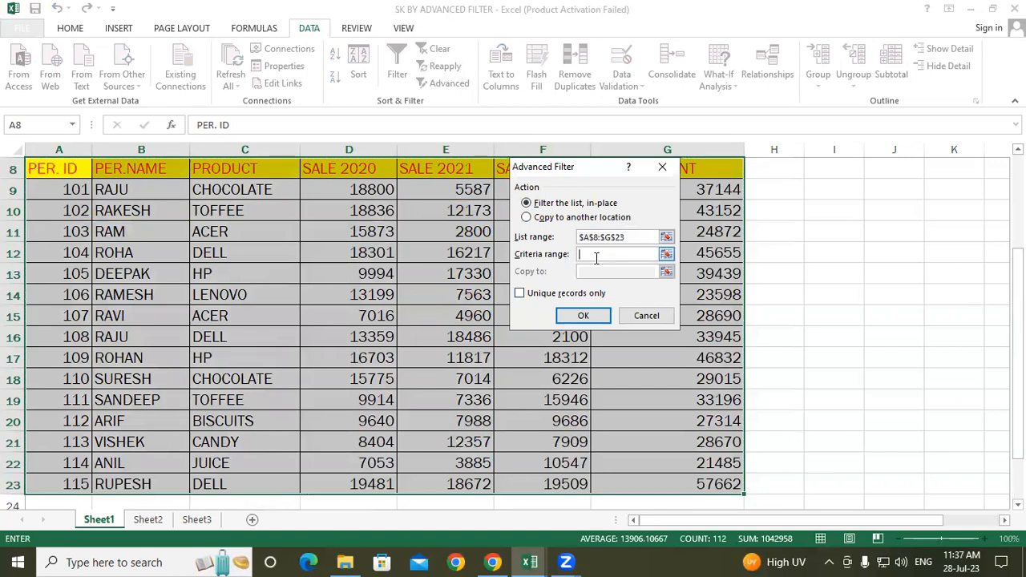
scroll(332, 361, "down", 3)
left_click_drag(58, 337, 690, 359)
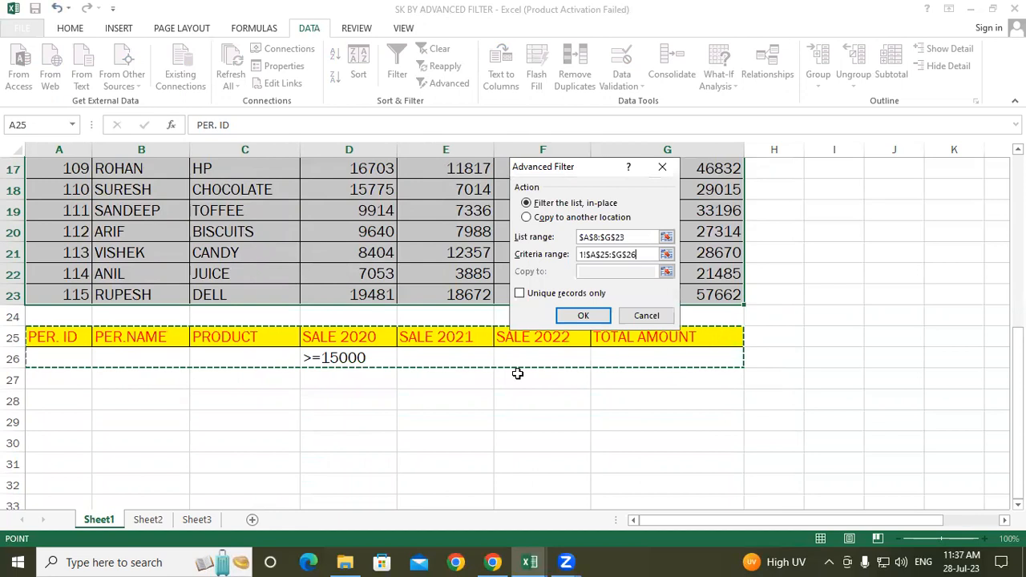
left_click(591, 315)
scroll(478, 437, "up", 3)
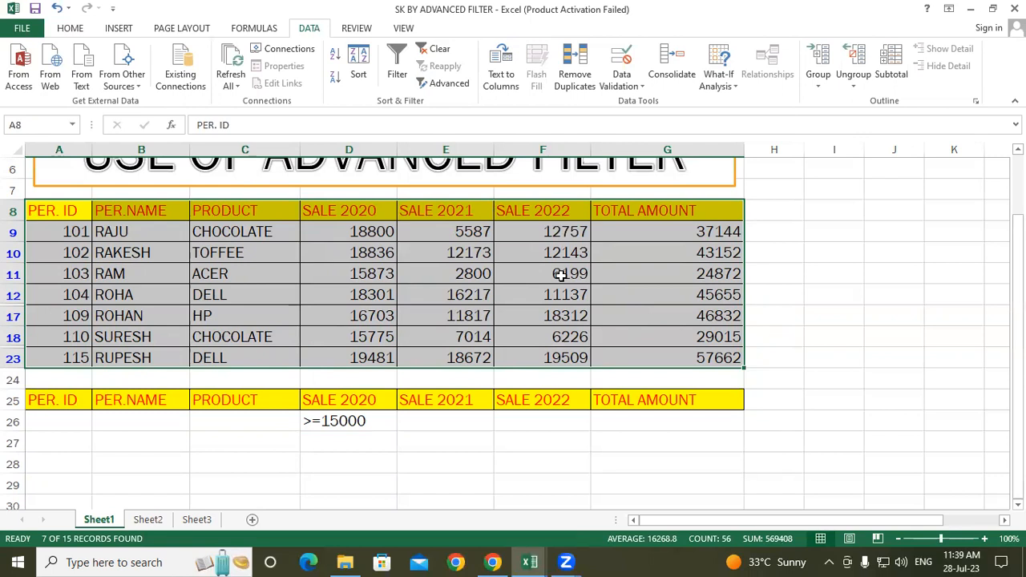
key("ctrl+z")
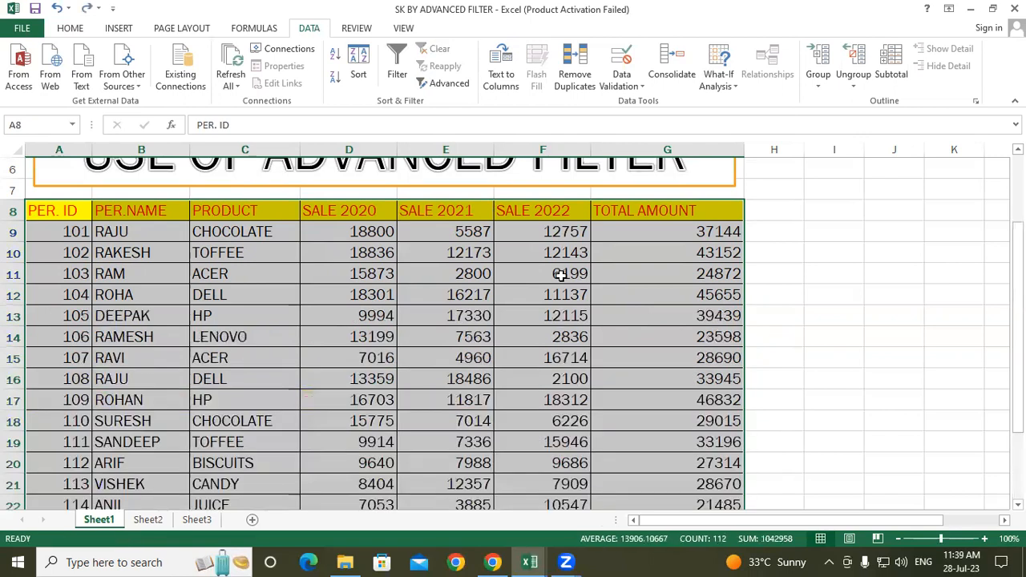
Start Advanced Filter with the sales table A8:G23 as list range and choose to copy the results to another location.
scroll(515, 401, "down", 4)
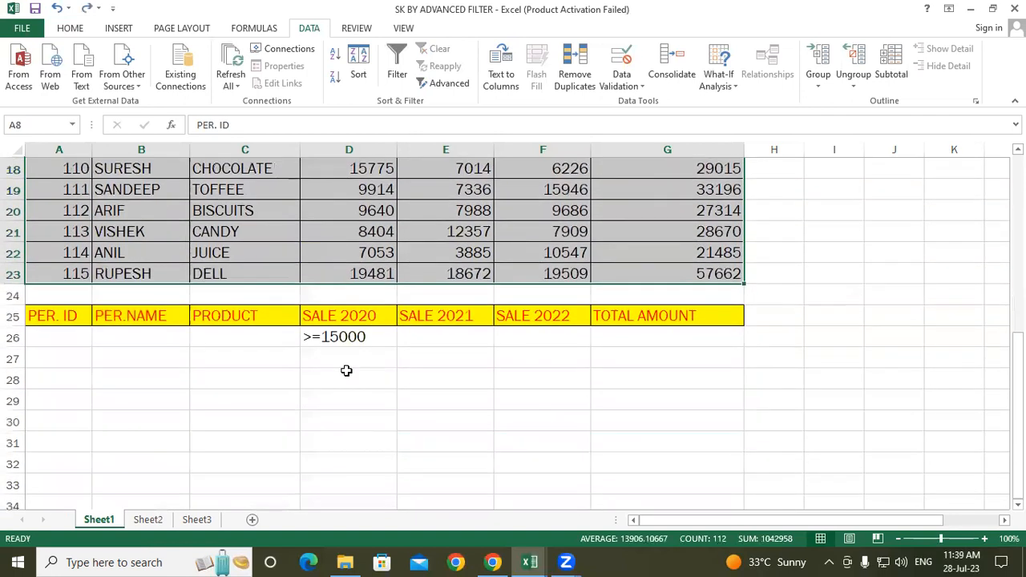
left_click(346, 375)
scroll(416, 336, "up", 5)
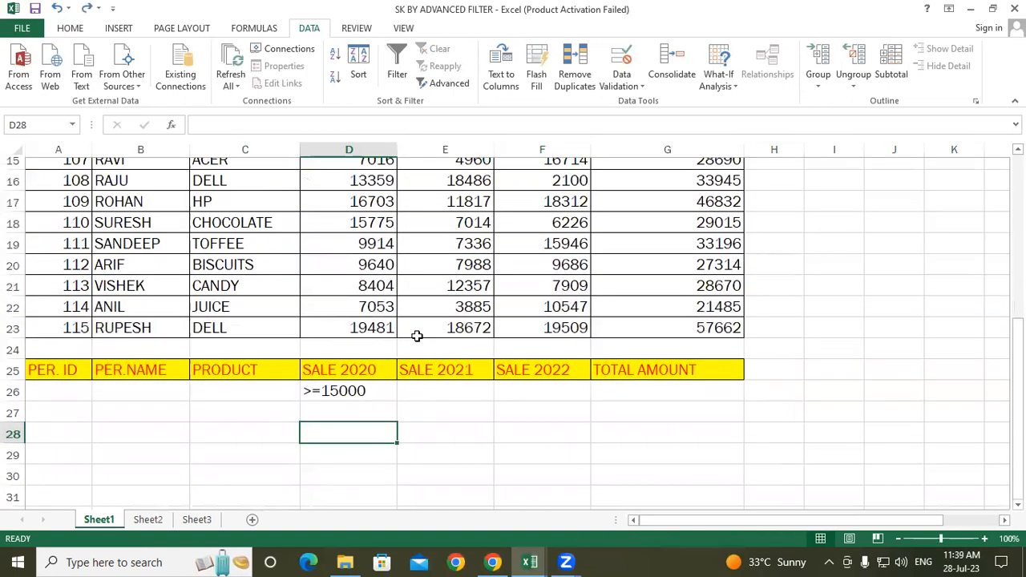
left_click_drag(70, 273, 646, 467)
left_click(451, 84)
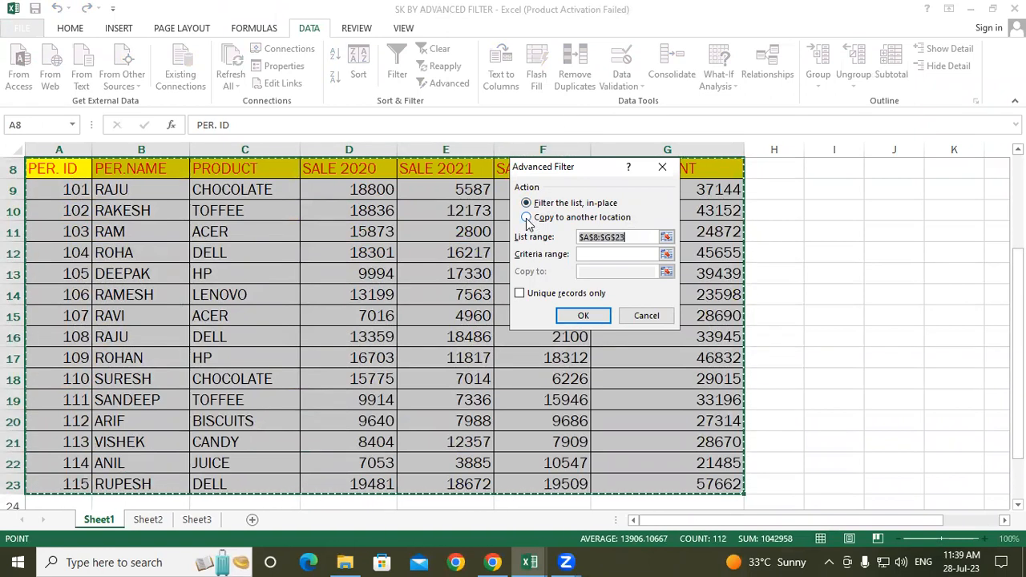
left_click(526, 220)
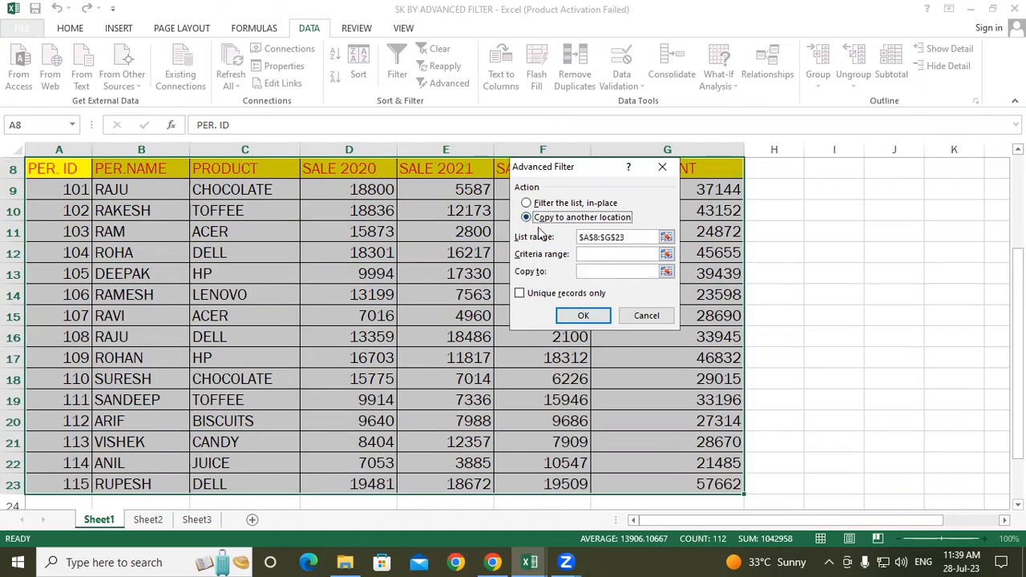
left_click(527, 204)
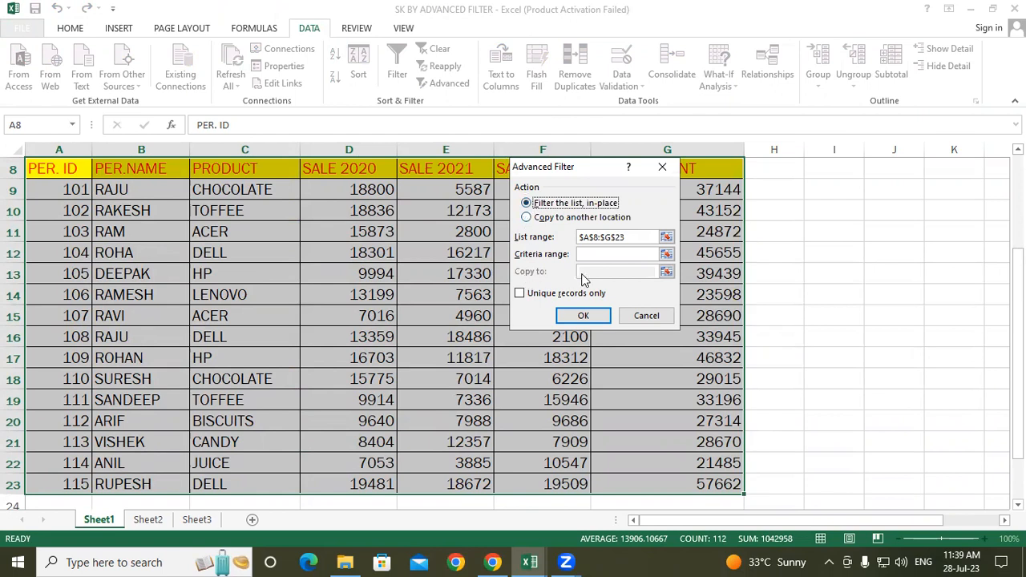
left_click(527, 217)
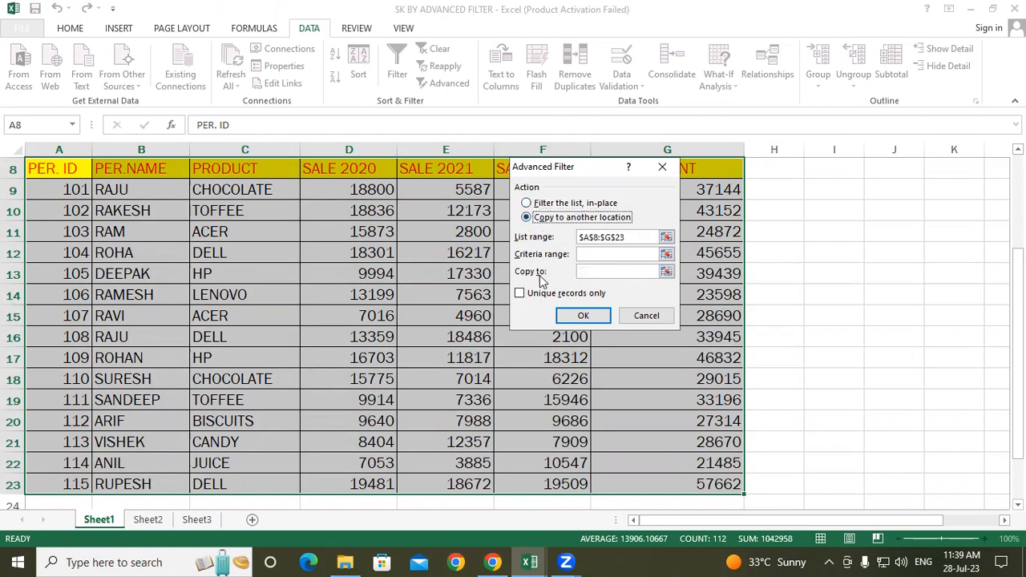
left_click(626, 237)
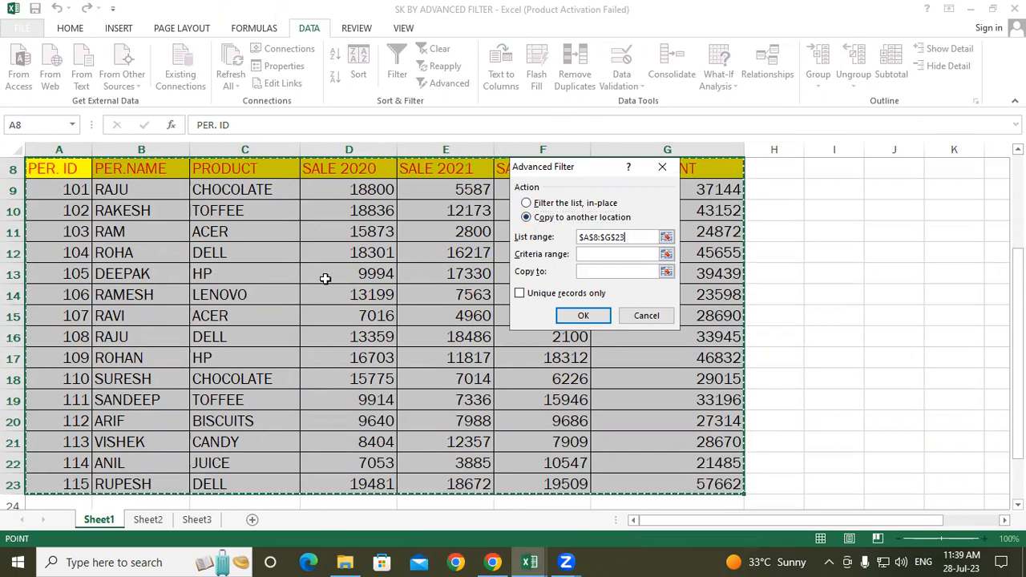
Set the criteria range to A25:G26 and the copy destination to A29, and run the Advanced Filter.
left_click(590, 254)
scroll(373, 344, "down", 4)
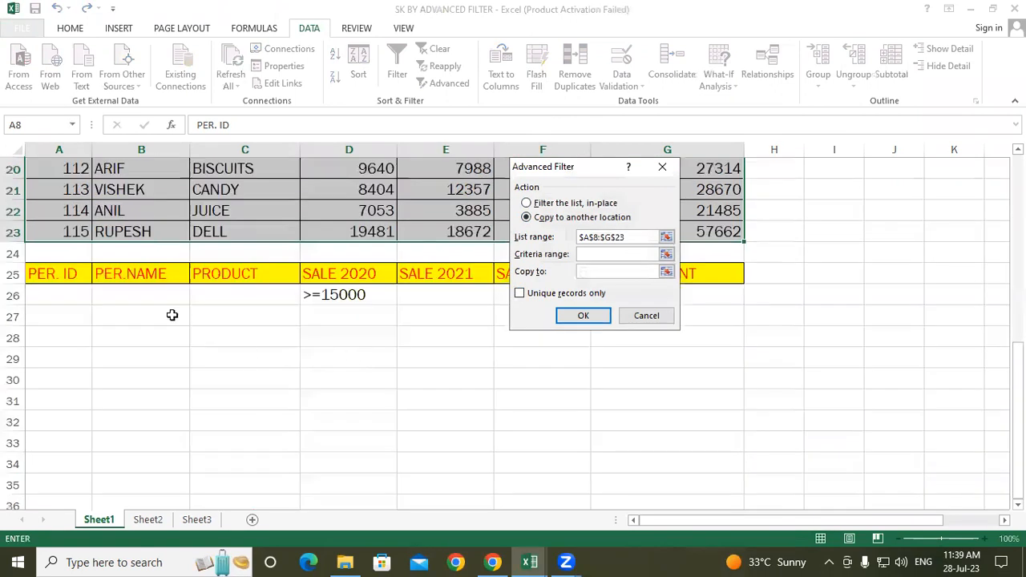
left_click_drag(78, 273, 670, 288)
left_click(590, 271)
left_click(75, 356)
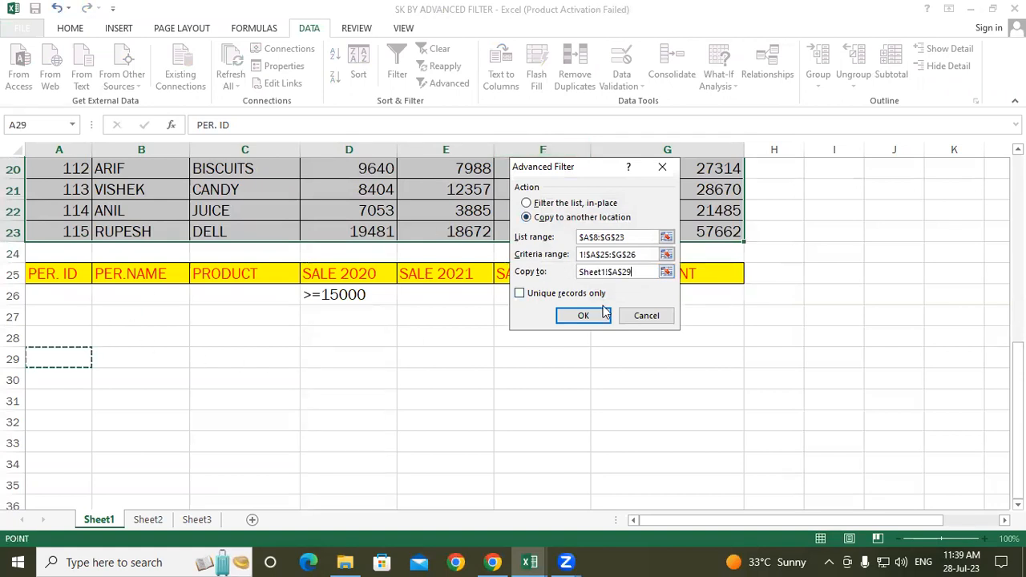
left_click(593, 315)
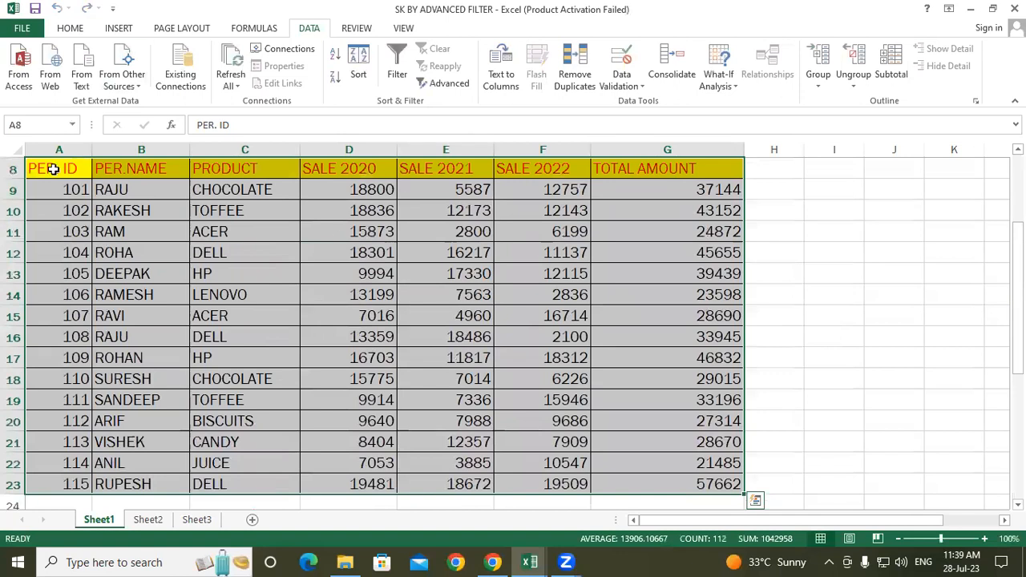
scroll(166, 362, "down", 4)
scroll(166, 363, "down", 1)
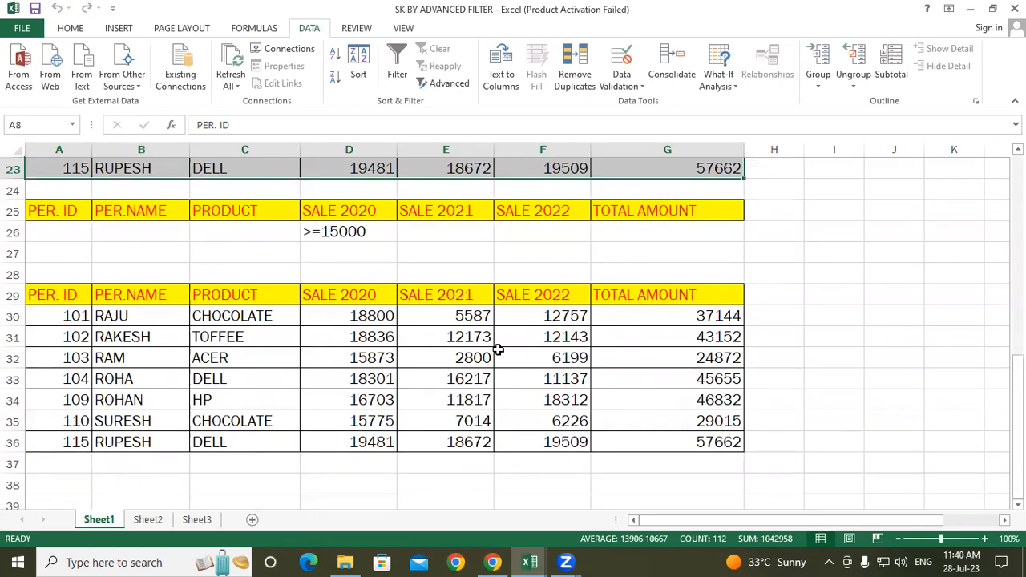
left_click(756, 298)
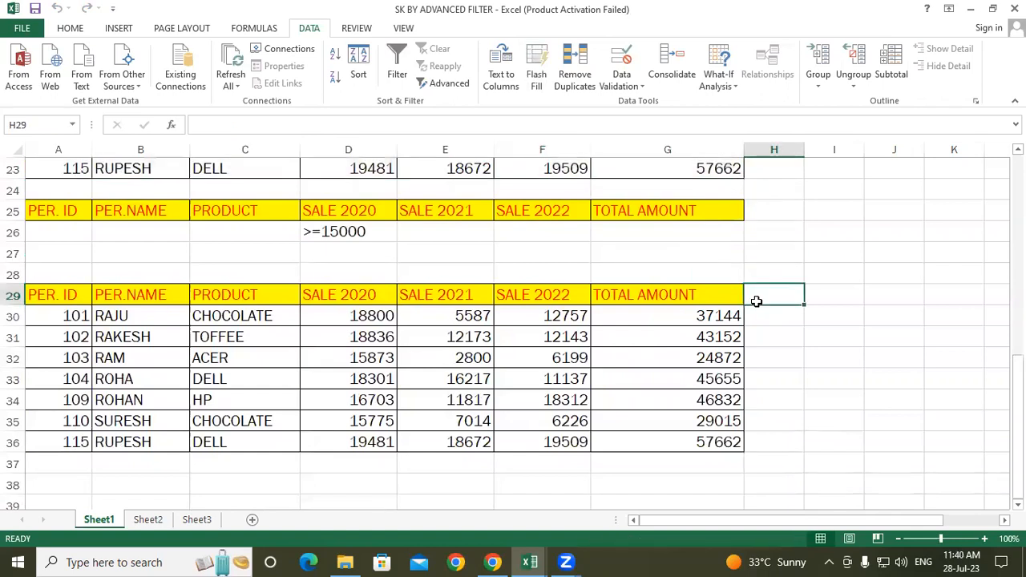
scroll(277, 300, "up", 7)
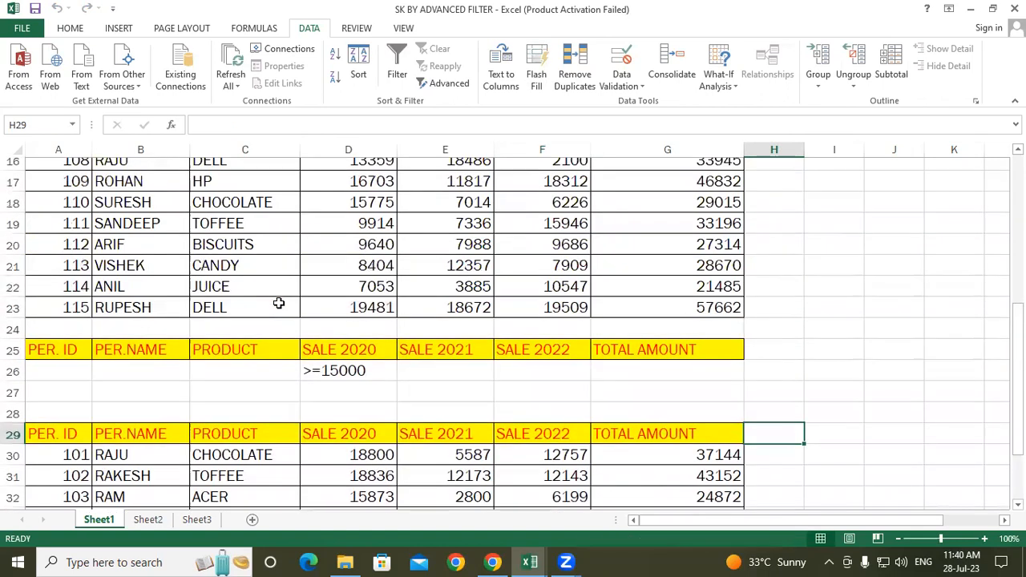
scroll(12, 161, "up", 1)
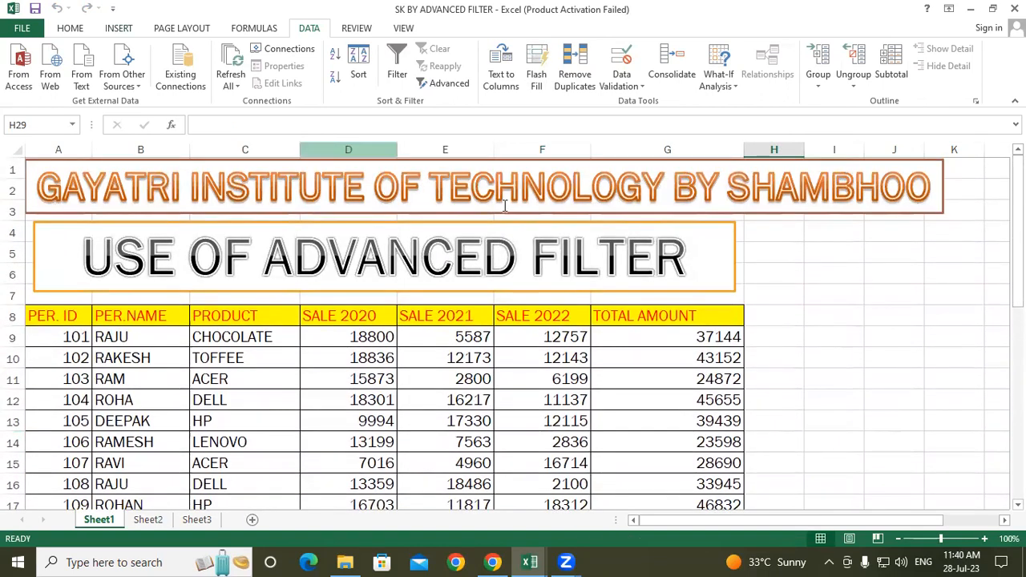
left_click(670, 374)
left_click(443, 83)
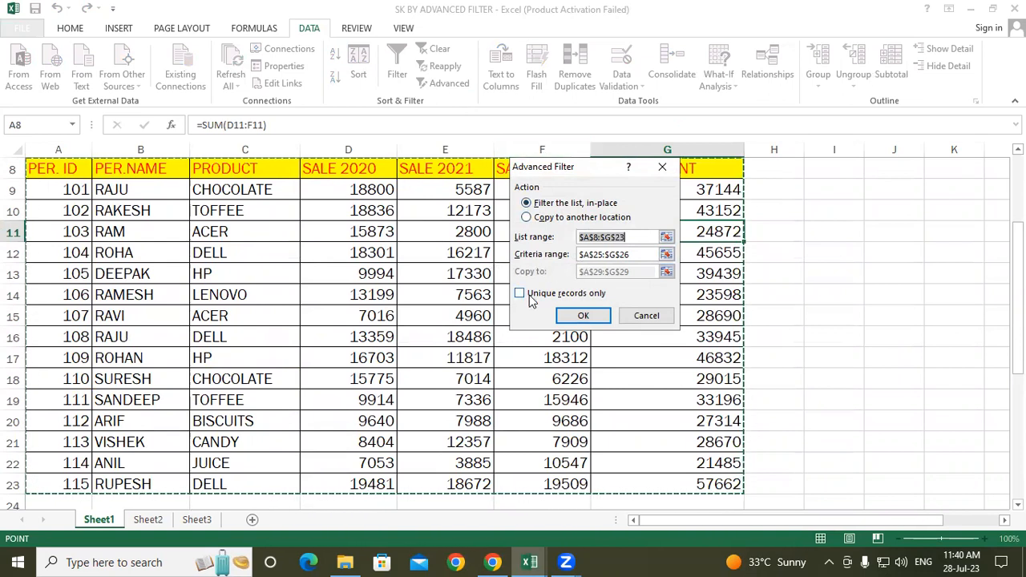
left_click(649, 317)
left_click(793, 233)
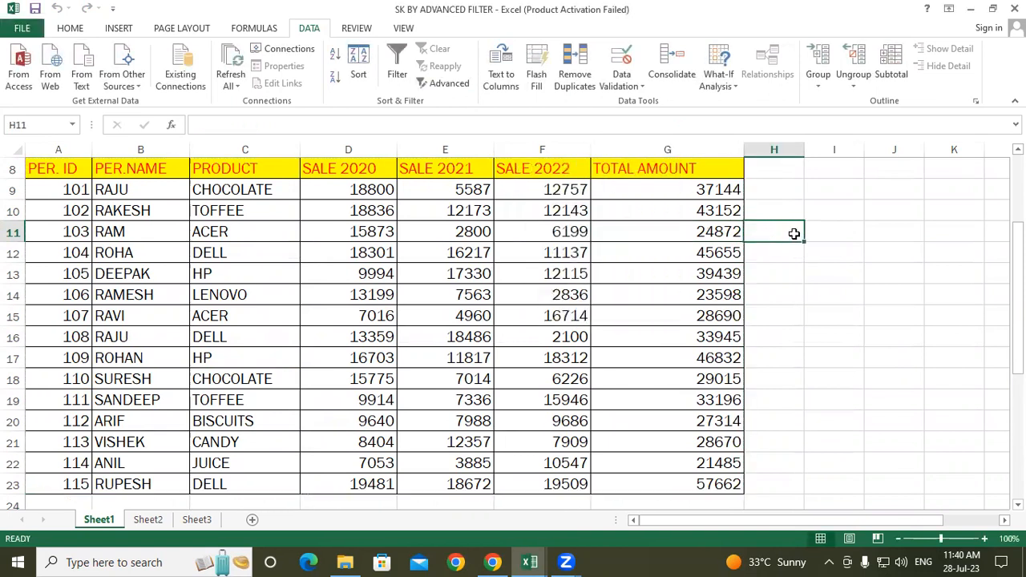
key("Return")
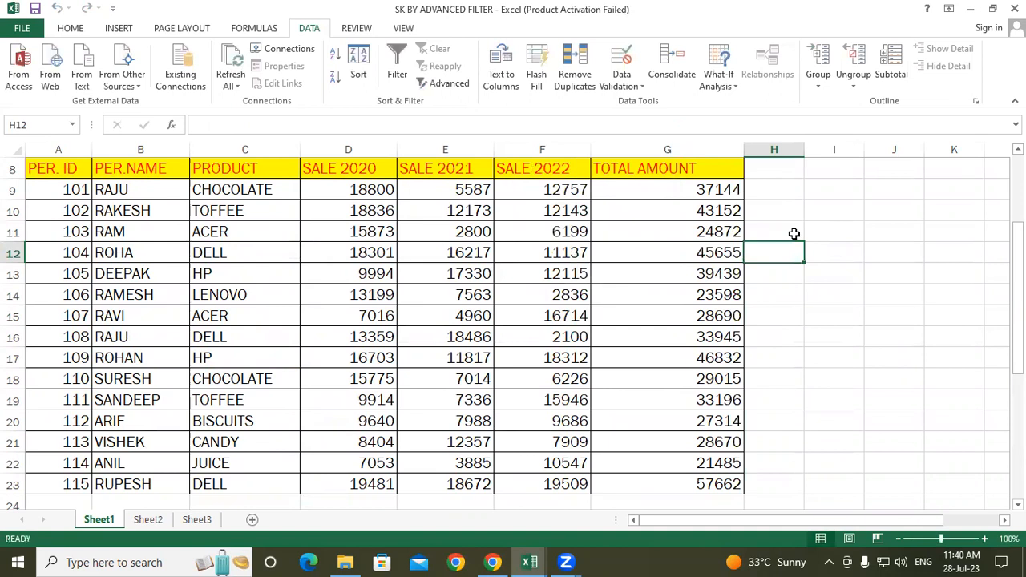
left_click(808, 317)
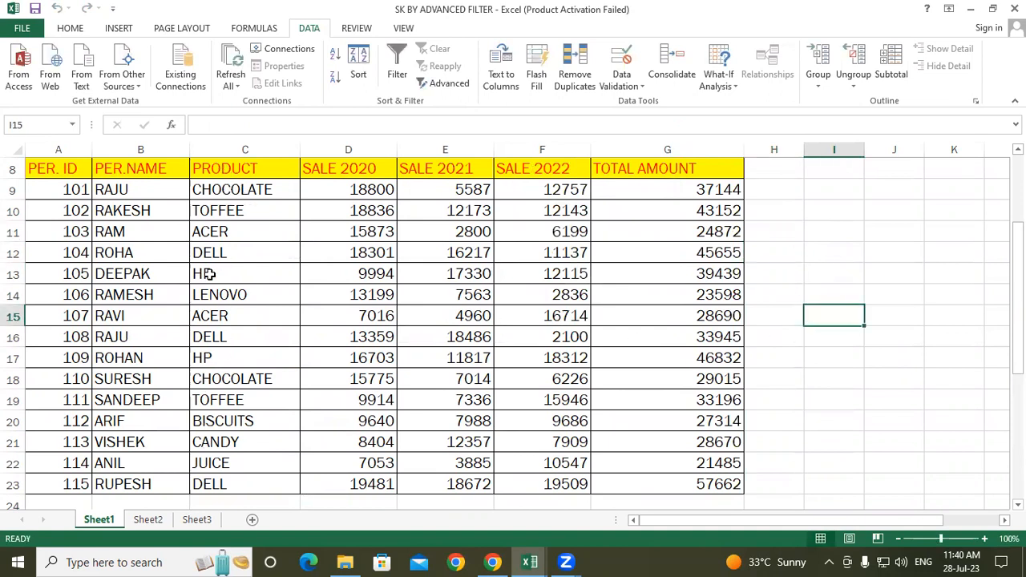
Examine the PRODUCT column and the whole sales table A8:G23, along with the criteria and extracted records below it.
left_click(217, 189)
left_click_drag(216, 189, 240, 474)
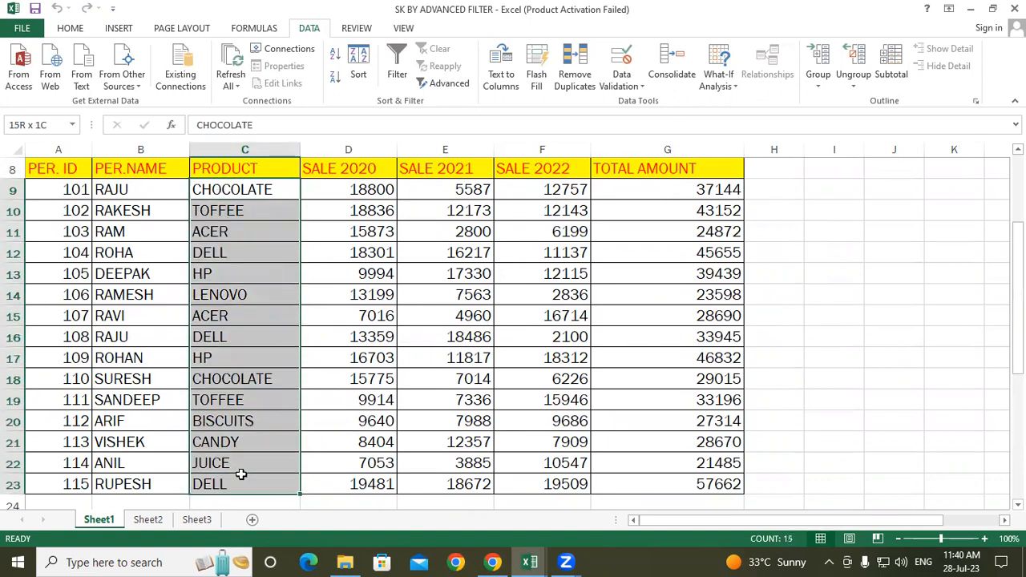
left_click(266, 254)
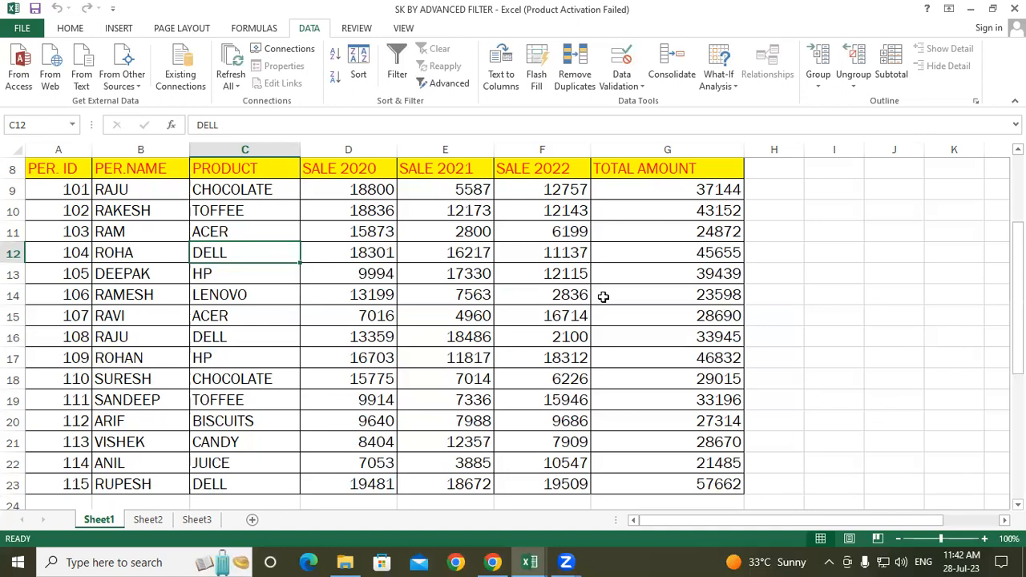
left_click(760, 250)
scroll(769, 365, "down", 2)
scroll(565, 357, "up", 3)
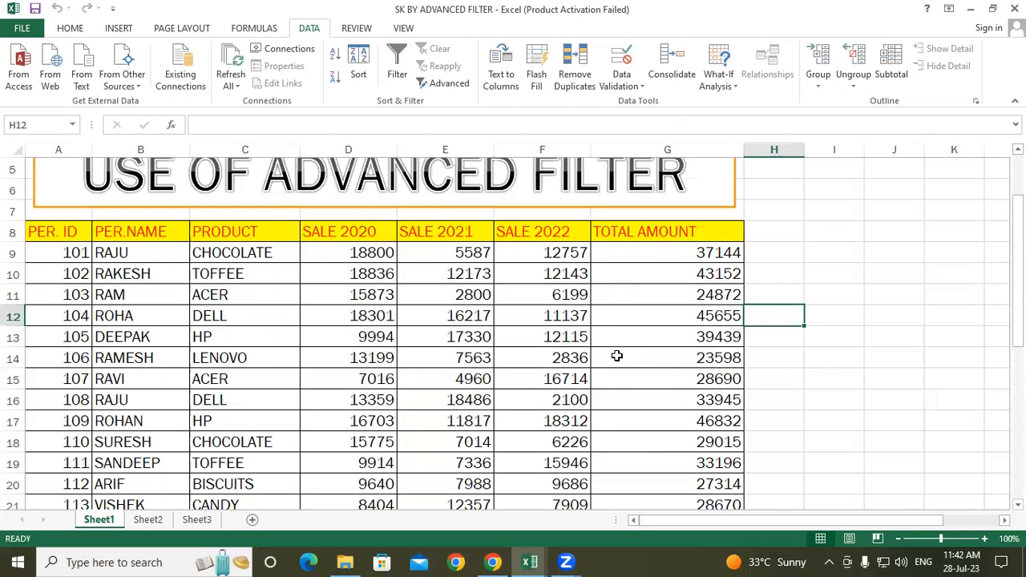
left_click(810, 254)
scroll(417, 343, "down", 4)
scroll(416, 343, "down", 2)
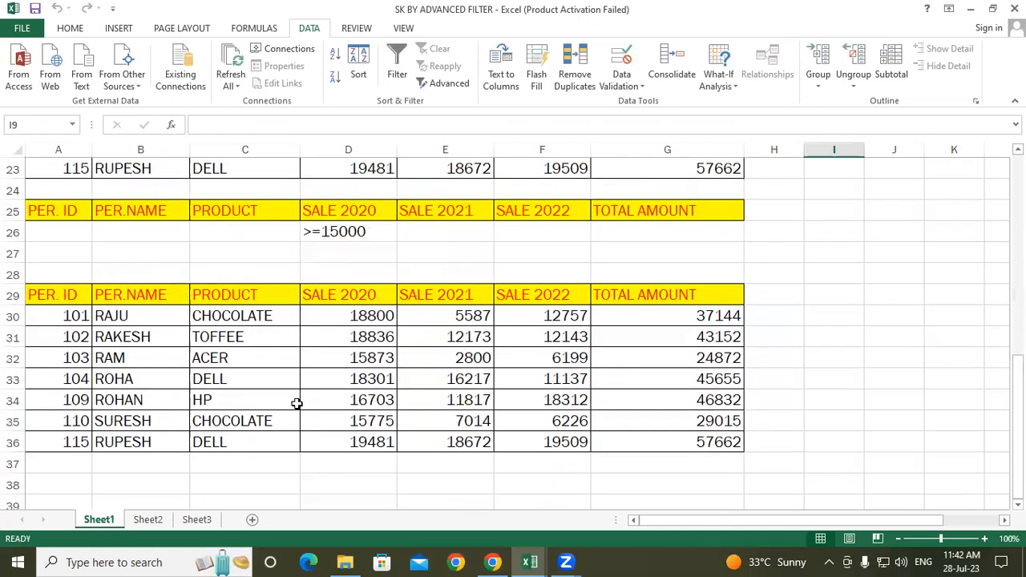
left_click(851, 255)
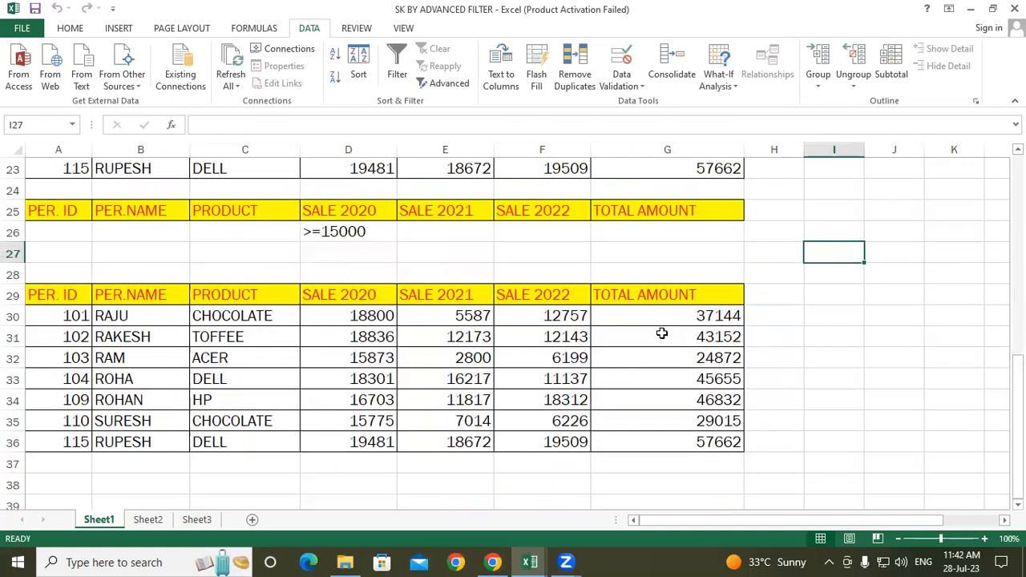
scroll(365, 330, "up", 6)
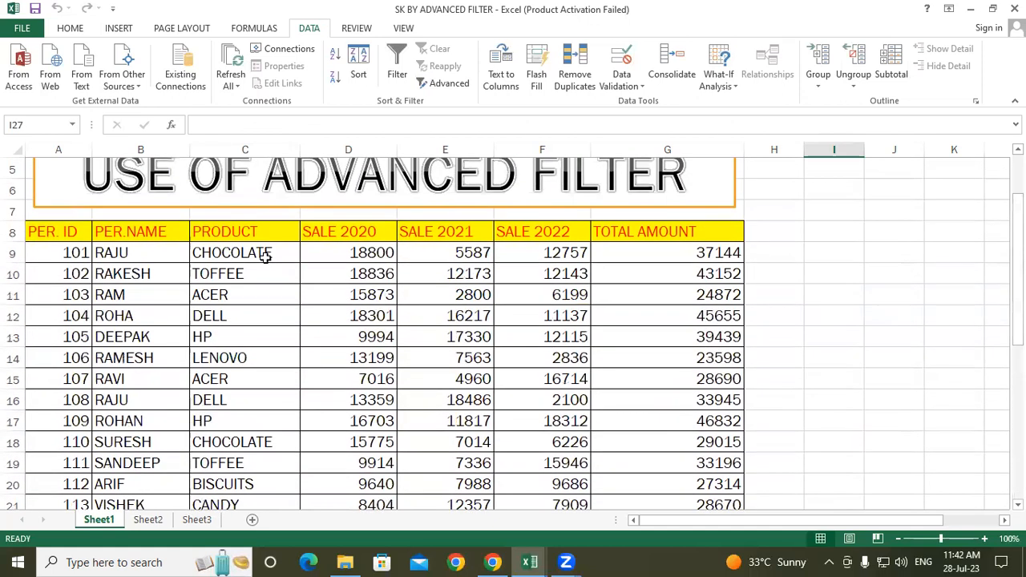
left_click(131, 252)
left_click_drag(73, 229, 716, 464)
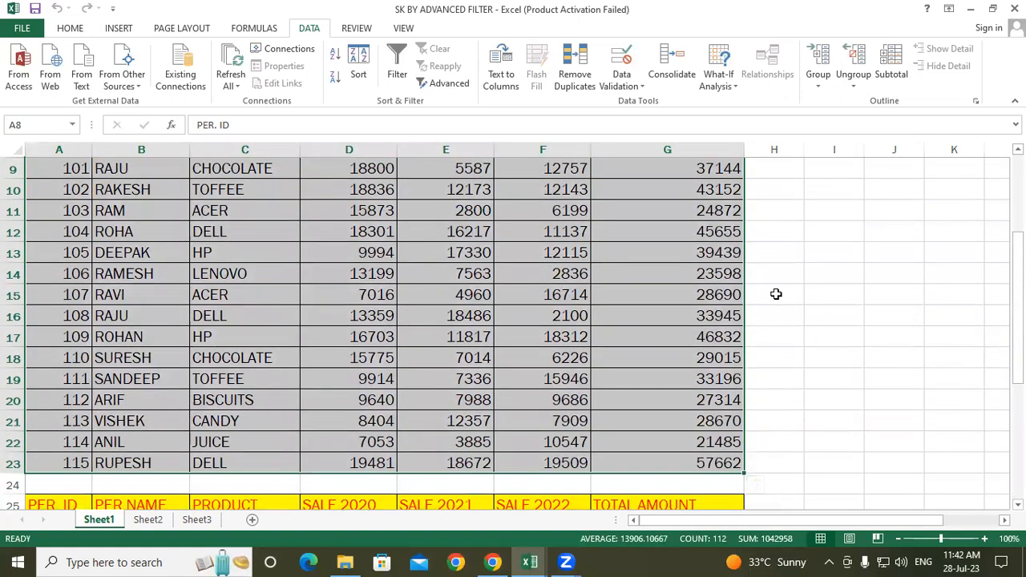
left_click(776, 294)
scroll(298, 366, "up", 2)
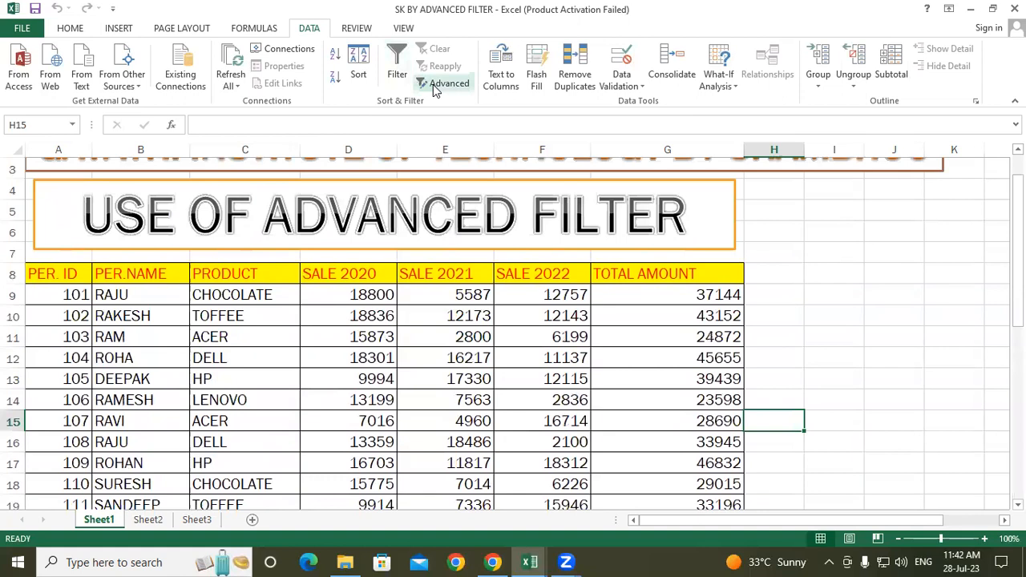
scroll(240, 259, "down", 1)
Start Advanced Filter and set its list range to the PRODUCT column C8:C23.
left_click_drag(227, 211, 252, 461)
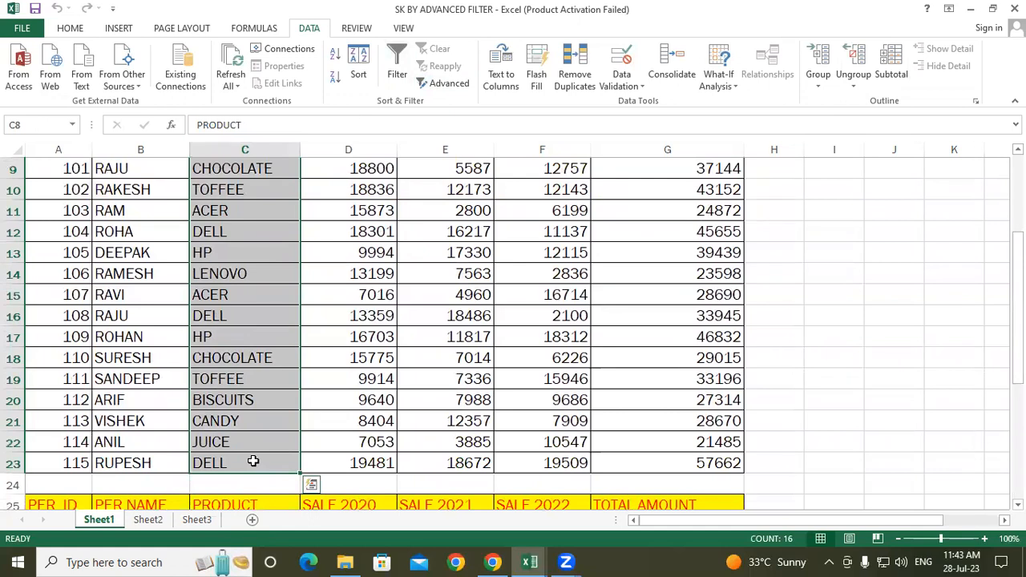
left_click(440, 85)
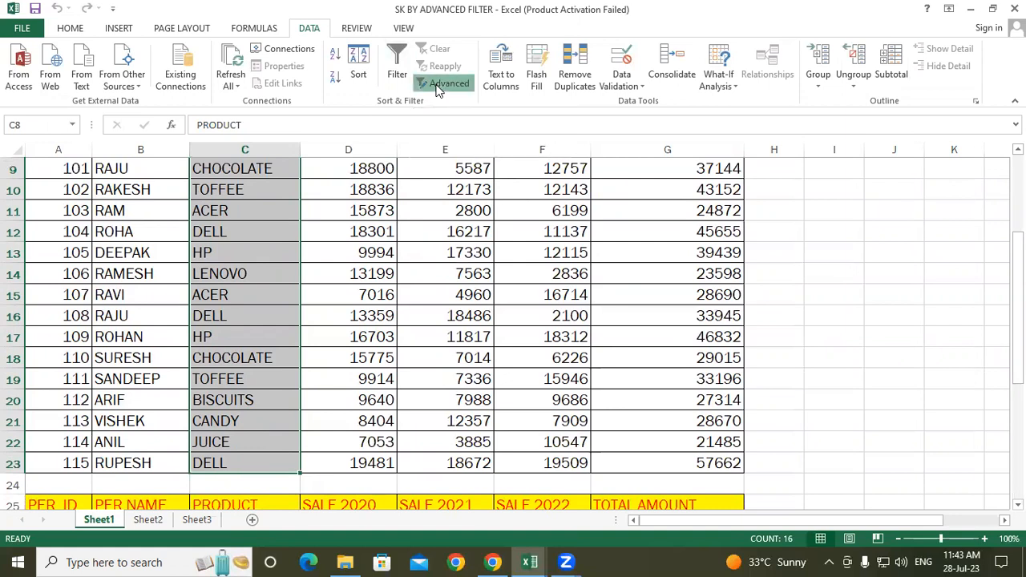
left_click_drag(558, 177, 664, 85)
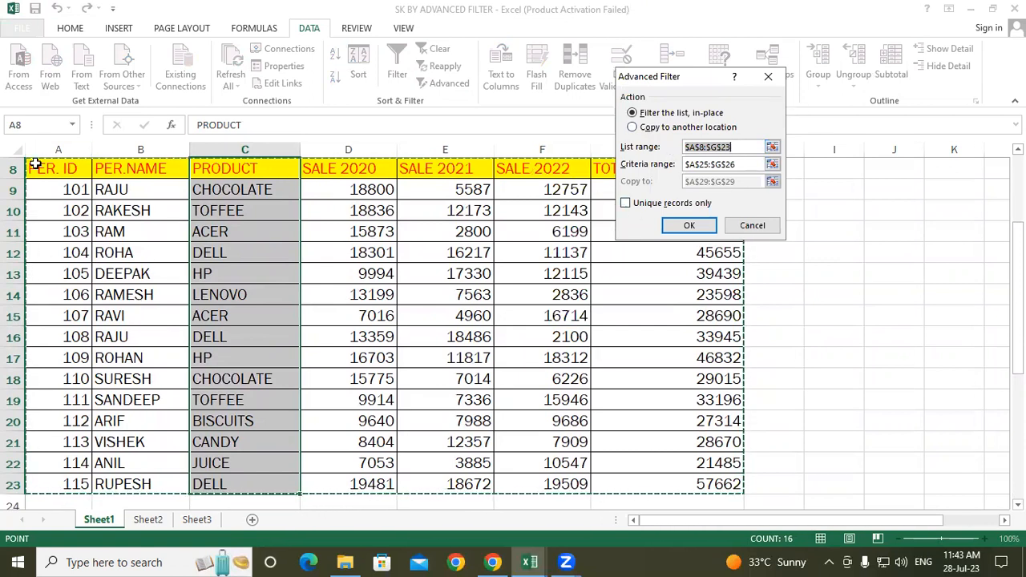
left_click_drag(218, 174, 249, 480)
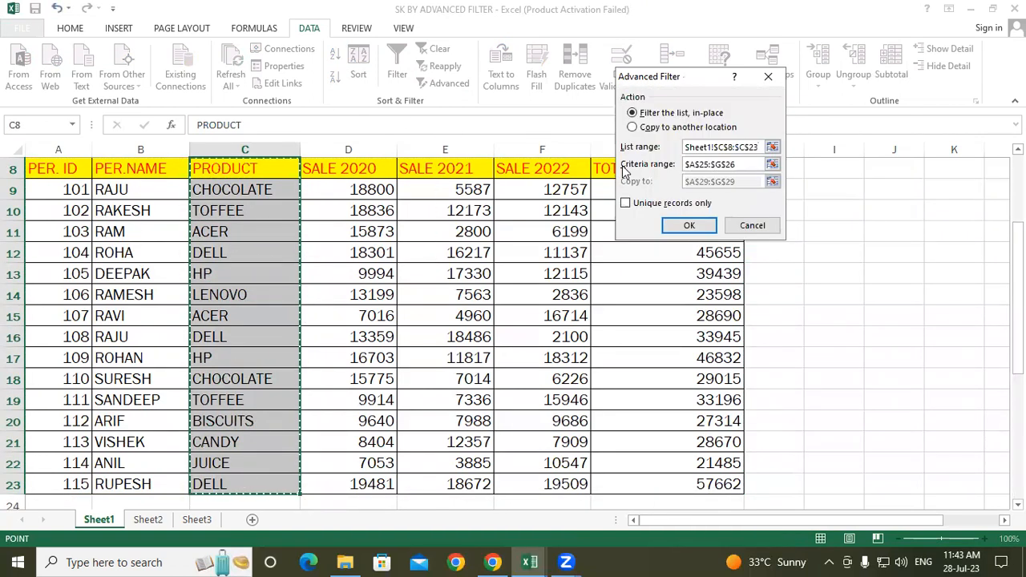
Clear the criteria range of the Advanced Filter.
left_click(753, 164)
left_click_drag(557, 166, 555, 160)
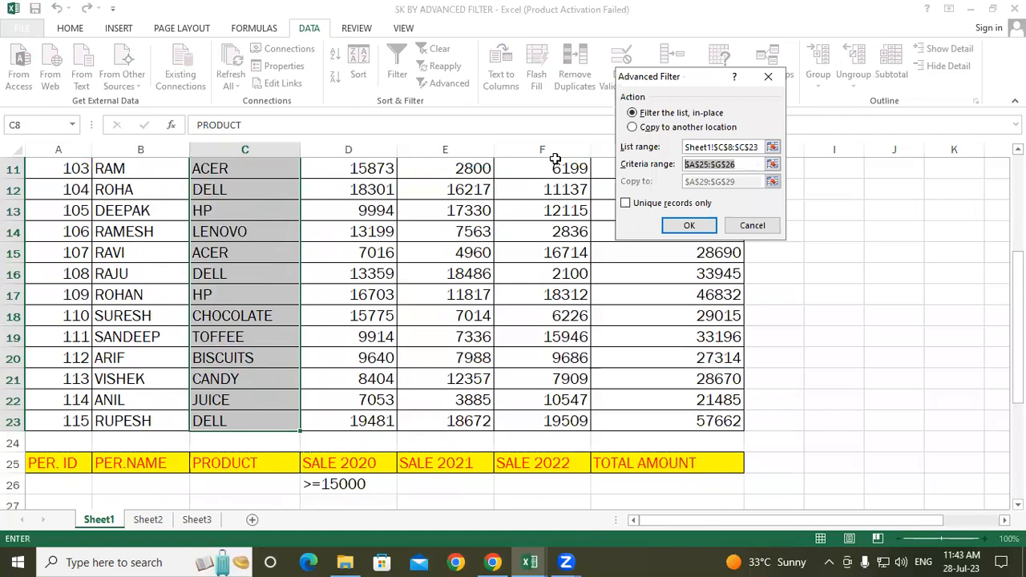
key("BackSpace")
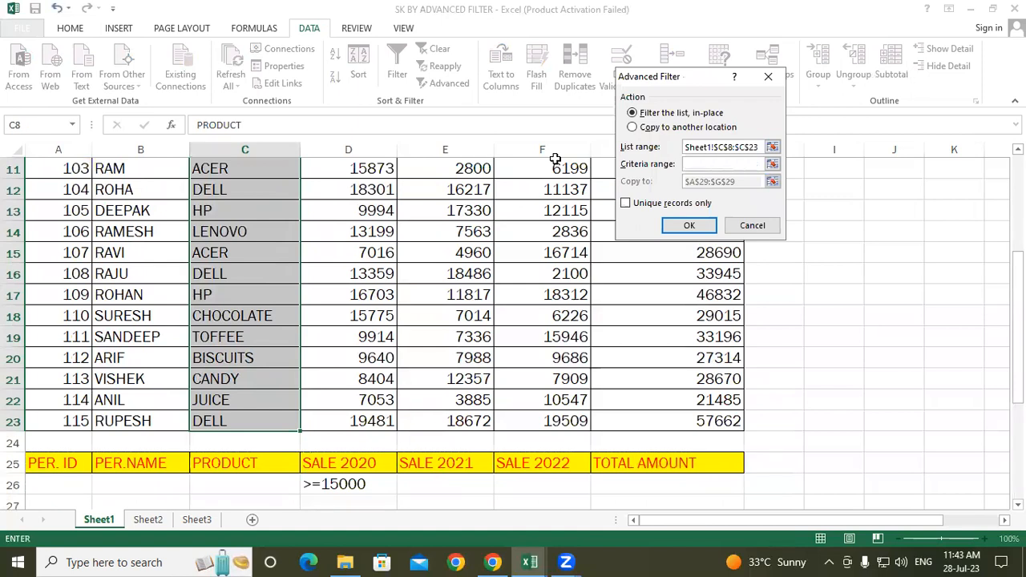
Run the Advanced Filter to copy unique records only to another location, with cell J16 as the destination.
left_click(633, 129)
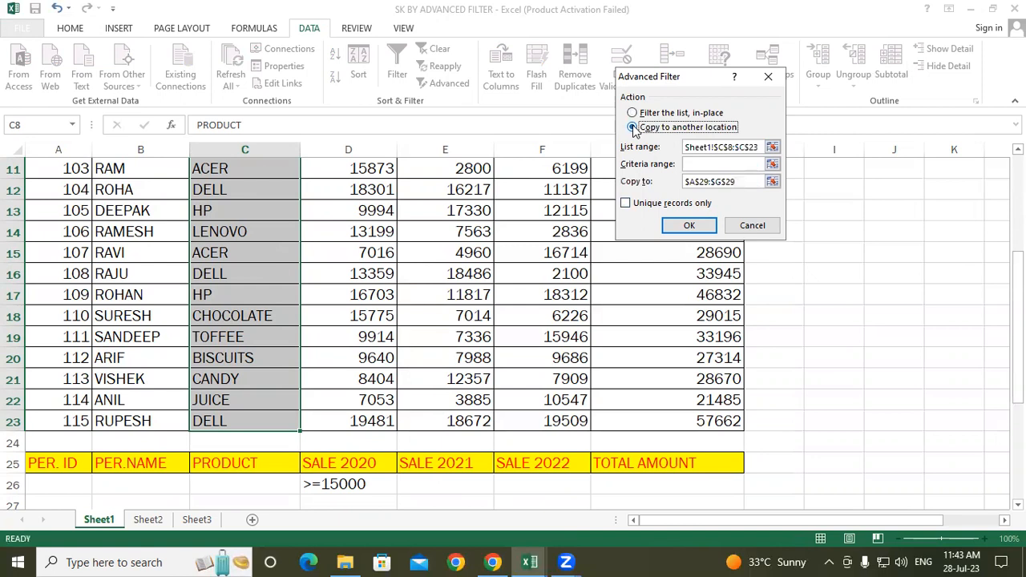
left_click(741, 181)
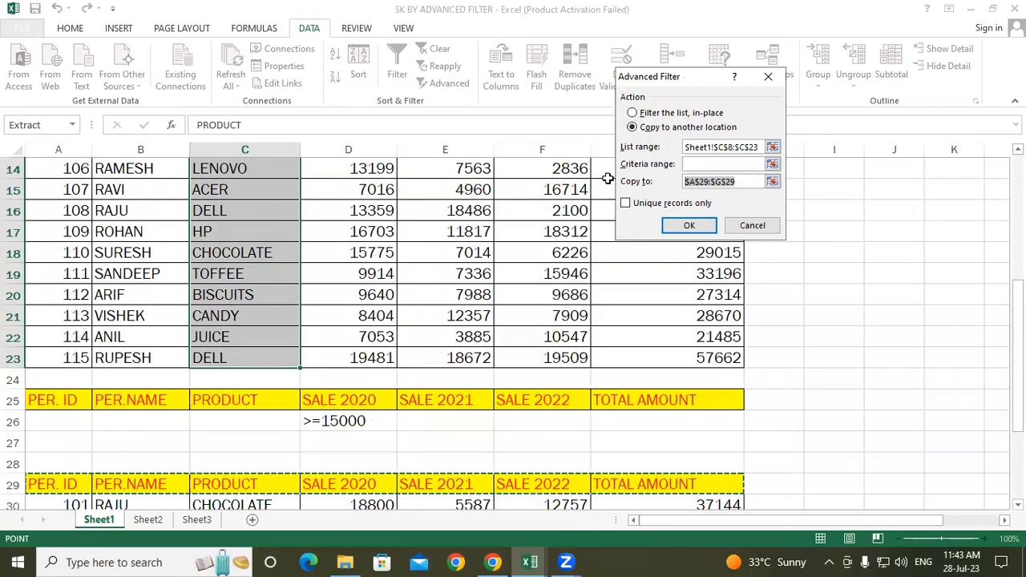
key("BackSpace")
left_click(898, 205)
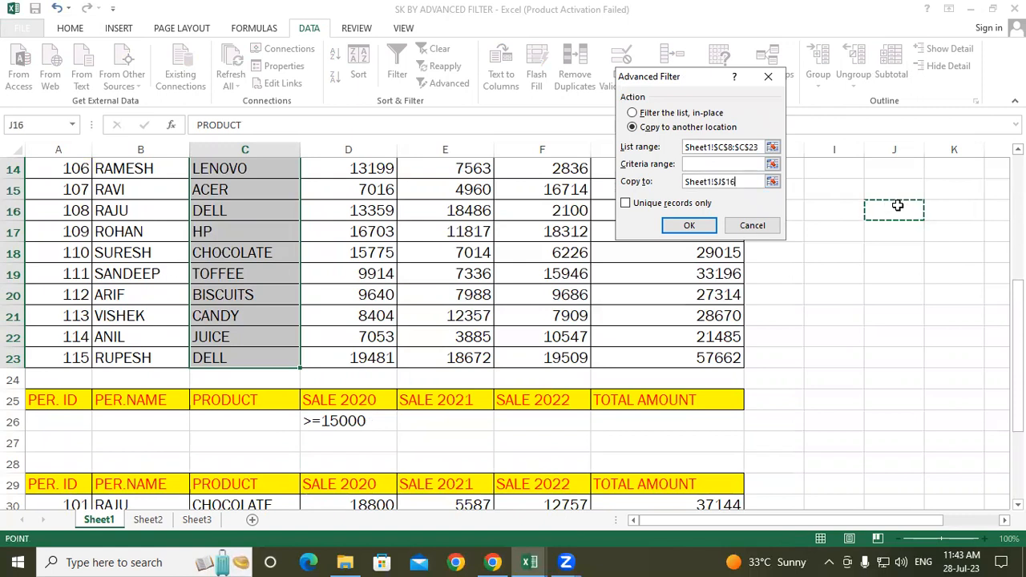
left_click(626, 205)
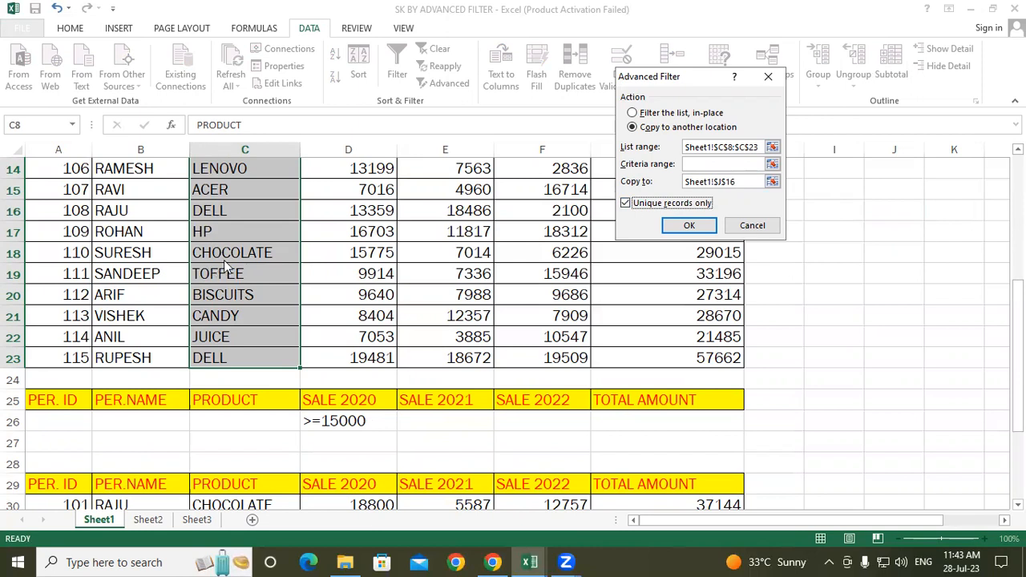
left_click(683, 226)
Widen column J to fit the extracted product names.
scroll(722, 159, "down", 2)
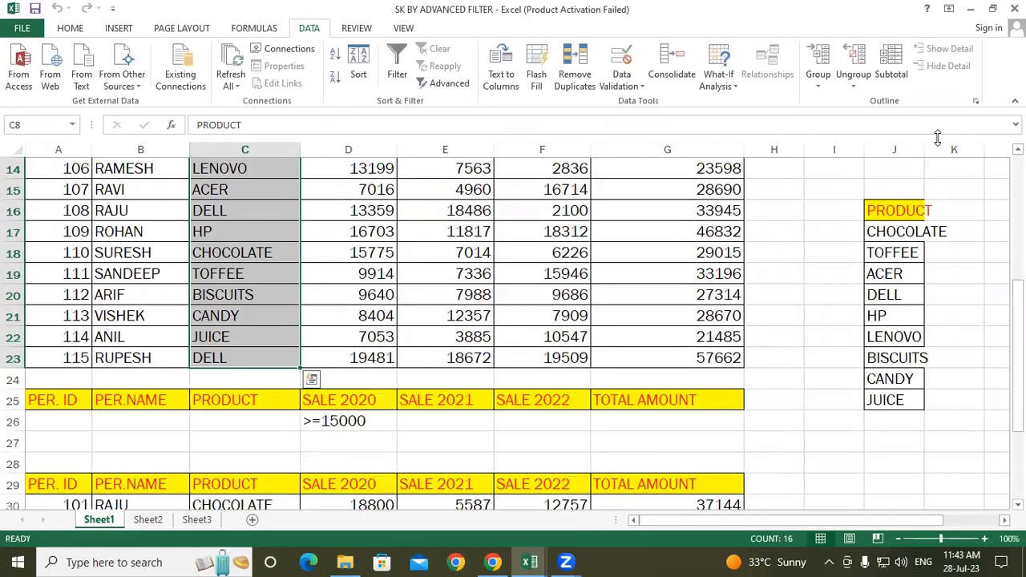
left_click_drag(925, 149, 991, 156)
left_click(885, 355)
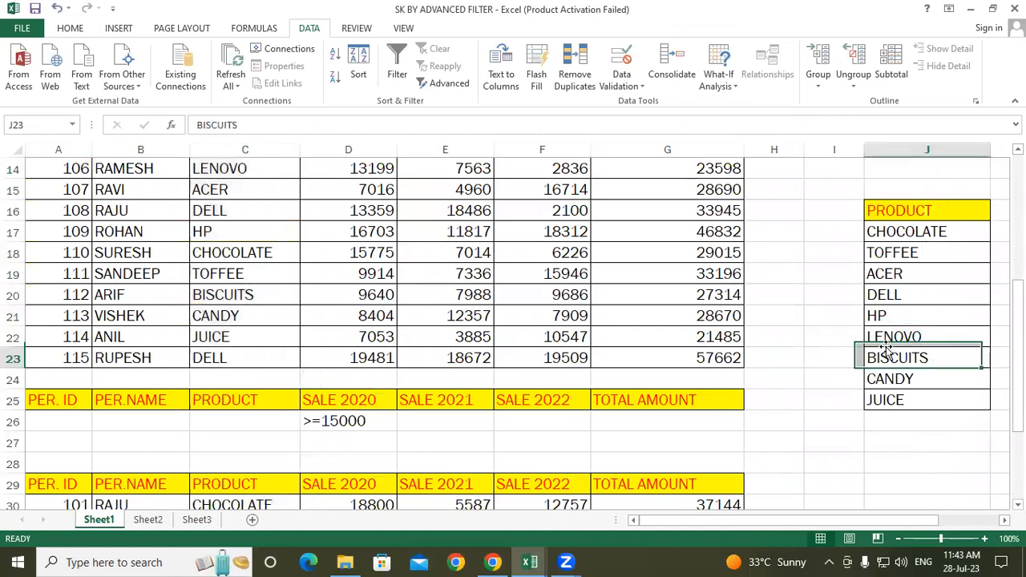
Compare the cell counts of the extracted list J16:J25 and the original PRODUCT column C8:C23.
left_click_drag(899, 213, 898, 396)
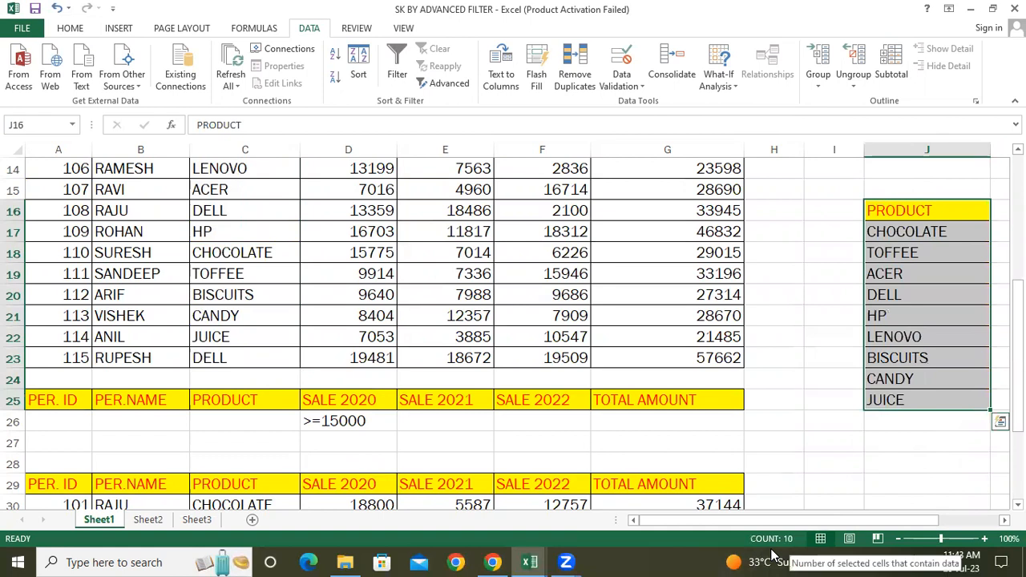
scroll(332, 291, "up", 2)
left_click(224, 168)
left_click_drag(225, 219, 235, 483)
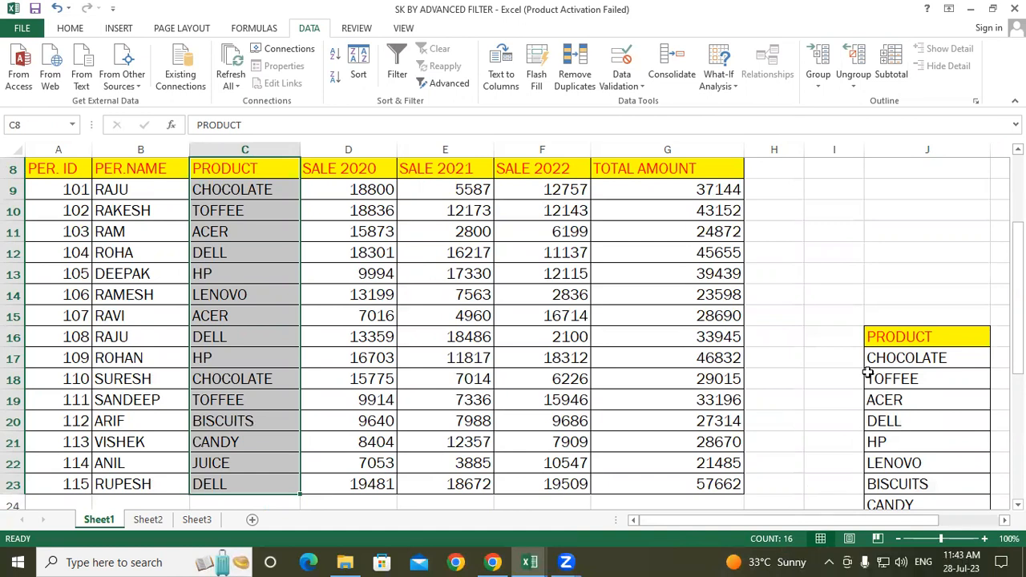
scroll(868, 371, "down", 2)
Check the extracted product list J16:J25 for duplicates with Remove Duplicates.
left_click_drag(888, 211, 900, 403)
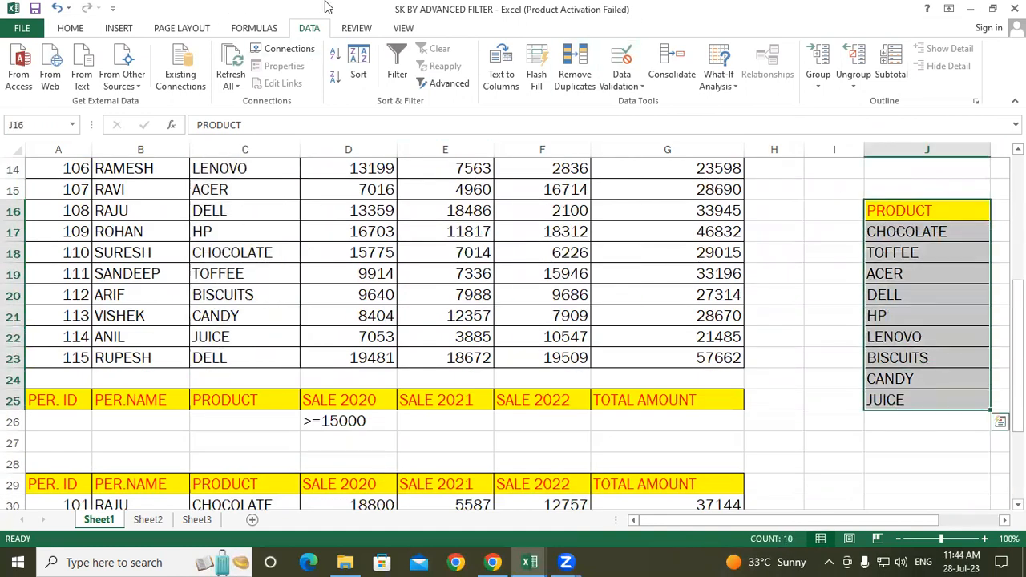
left_click(577, 70)
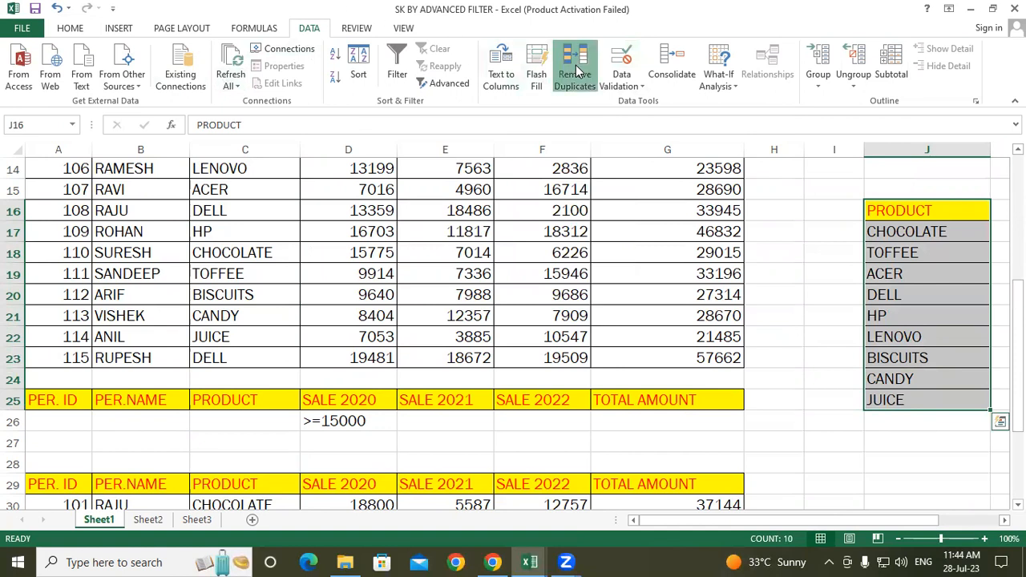
left_click(765, 251)
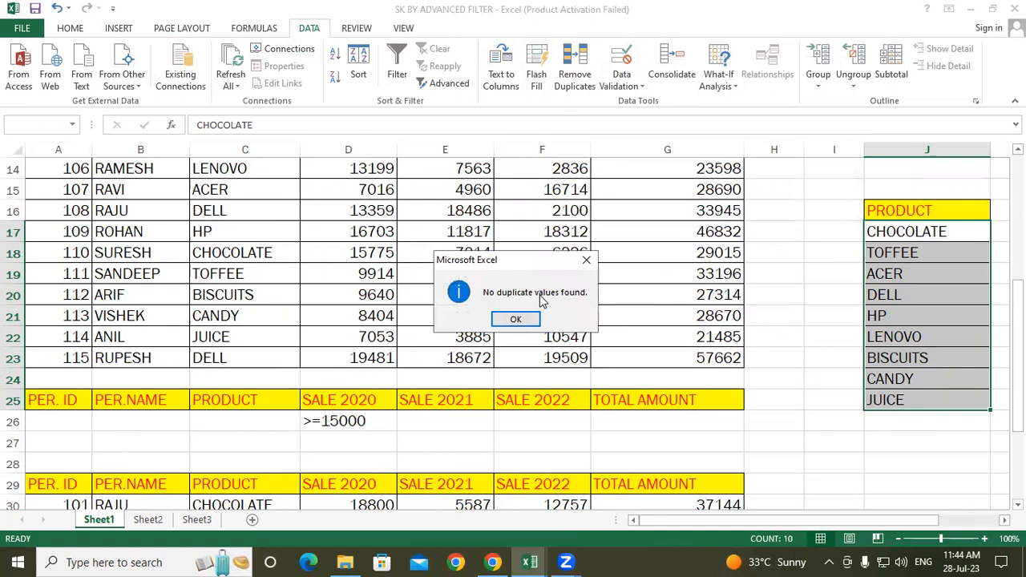
left_click(586, 261)
Review the columns Remove Duplicates offers for PRODUCT range C8:C23 with the selection expanded, and cancel without removing anything.
scroll(254, 210, "up", 2)
left_click_drag(229, 167, 259, 487)
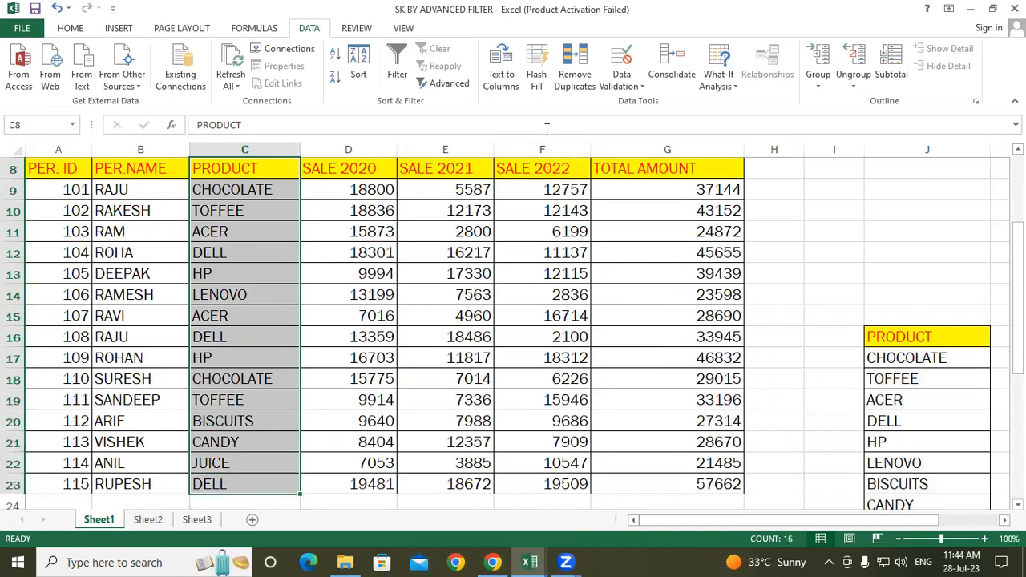
left_click(576, 64)
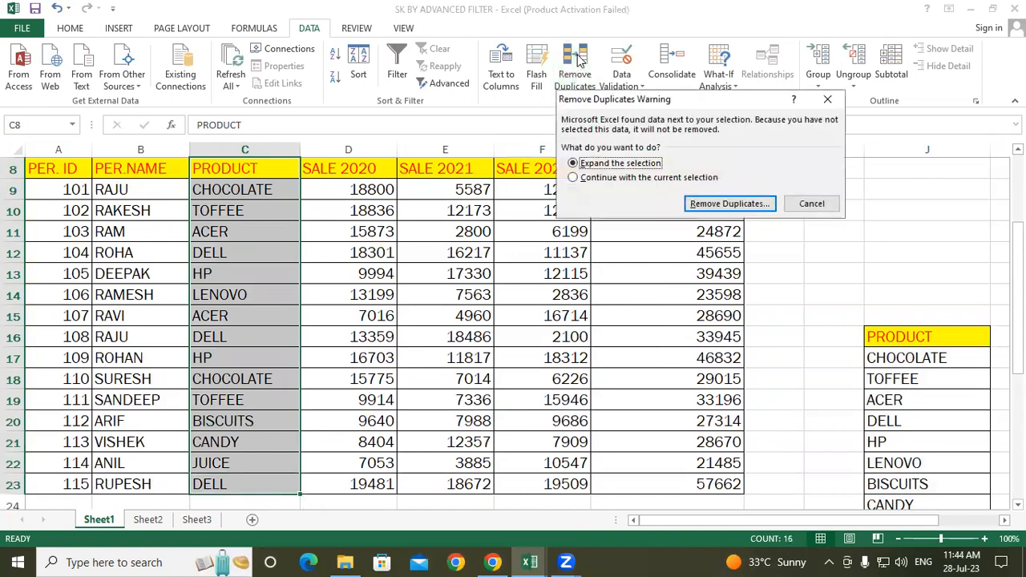
left_click(712, 206)
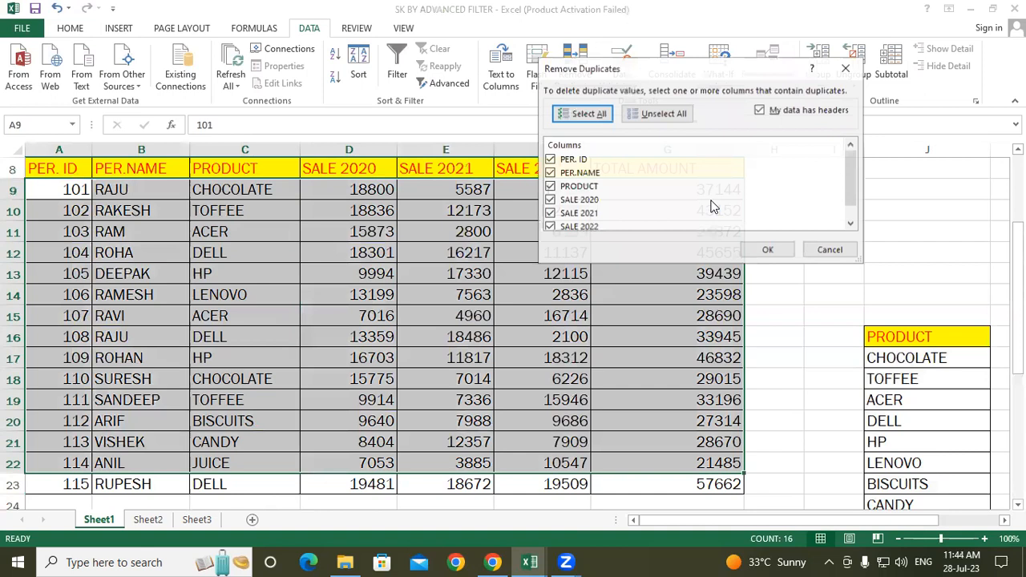
scroll(625, 180, "down", 1)
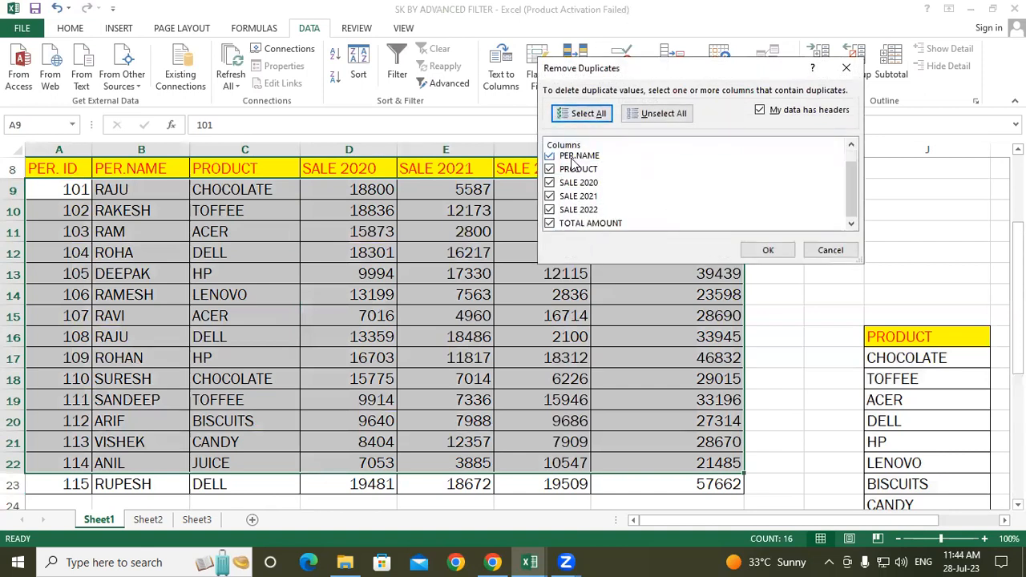
scroll(582, 207, "up", 1)
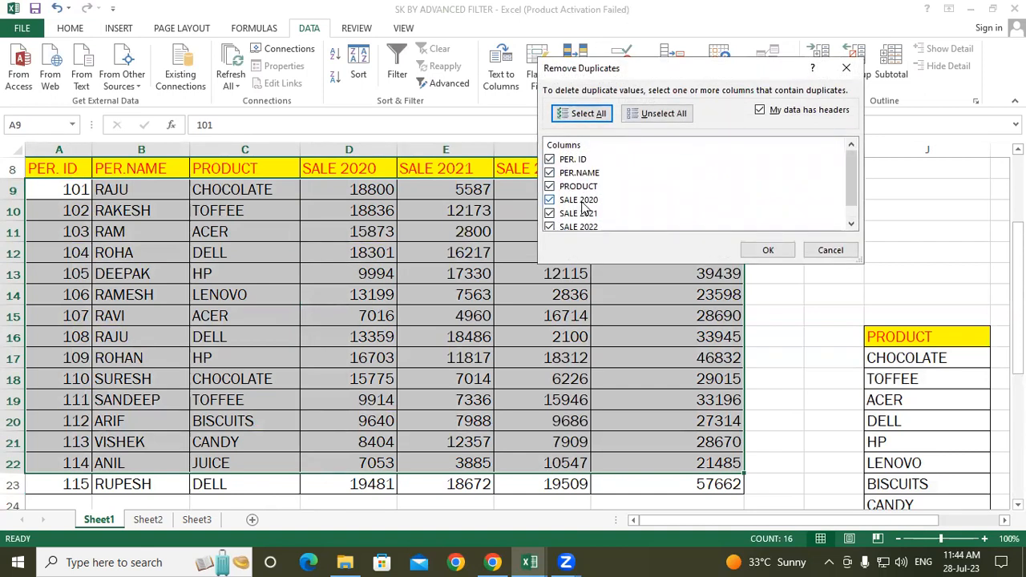
scroll(582, 207, "down", 2)
left_click(849, 254)
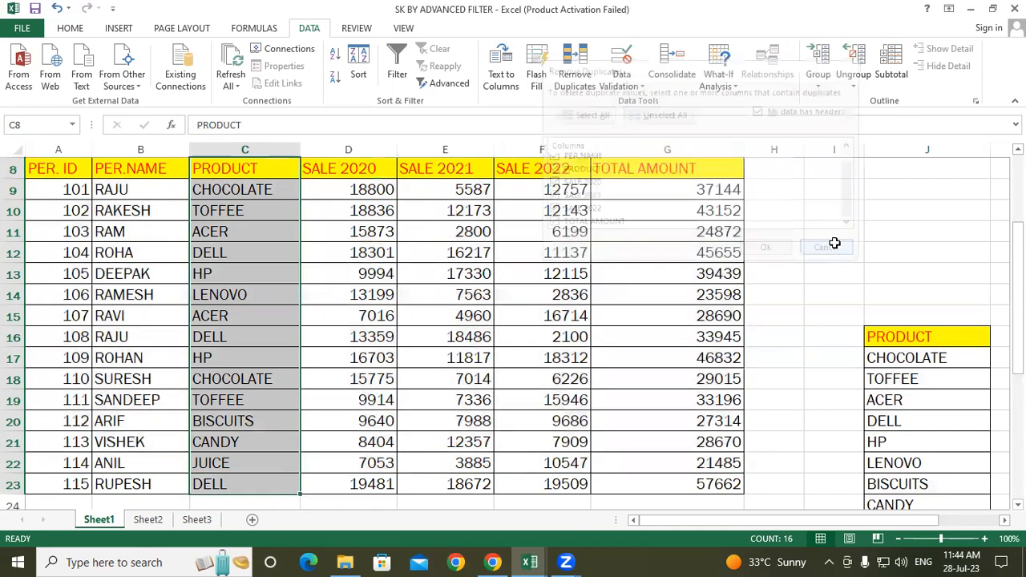
Examine the extracted product list J16:J25, the original sales table and the filtered records in A29:G36.
left_click(874, 228)
scroll(877, 401, "down", 2)
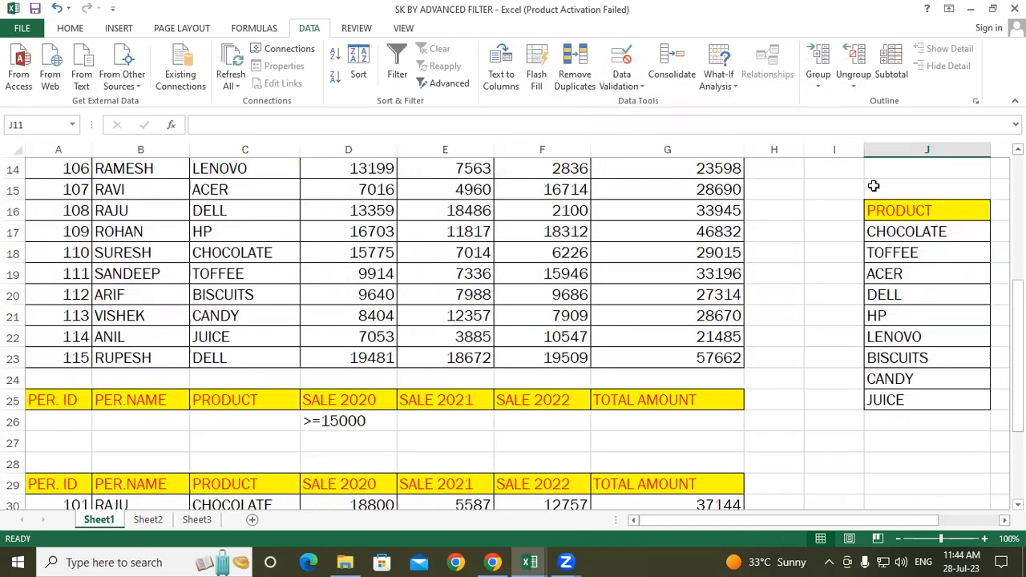
left_click_drag(885, 206, 912, 395)
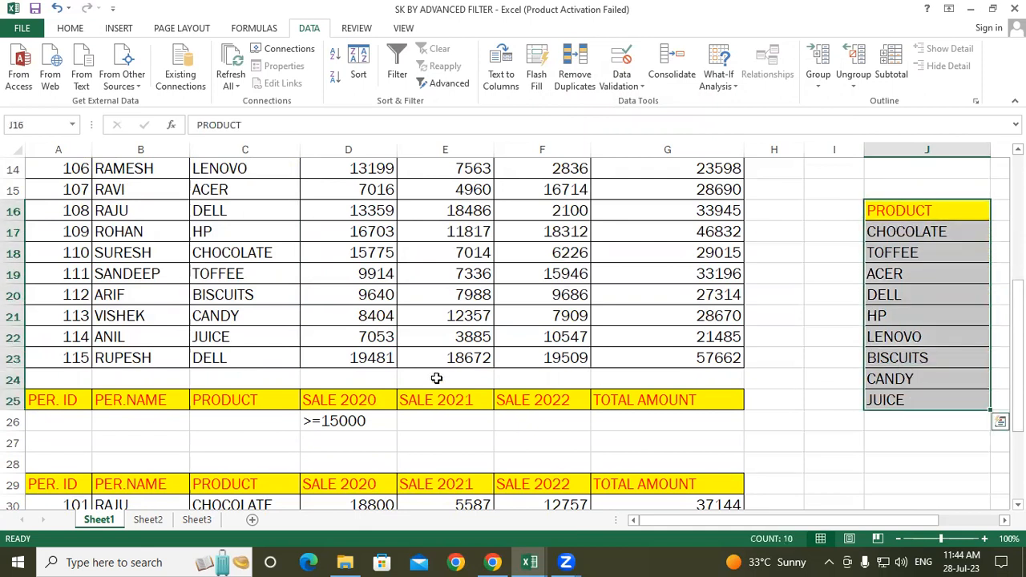
scroll(435, 378, "up", 4)
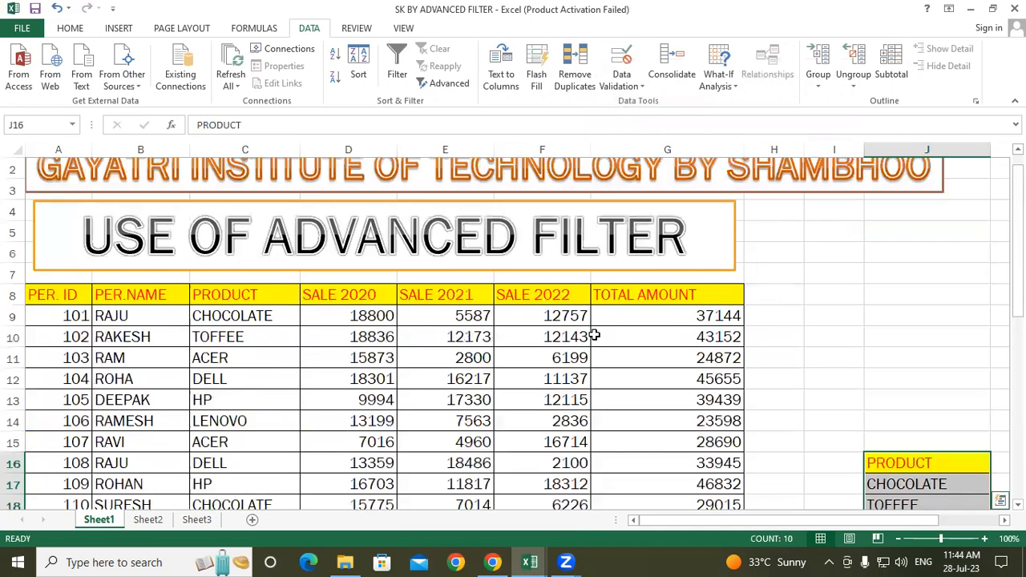
scroll(440, 393, "down", 4)
scroll(304, 256, "down", 4)
left_click_drag(759, 252, 822, 504)
left_click_drag(810, 378, 762, 463)
left_click(855, 267)
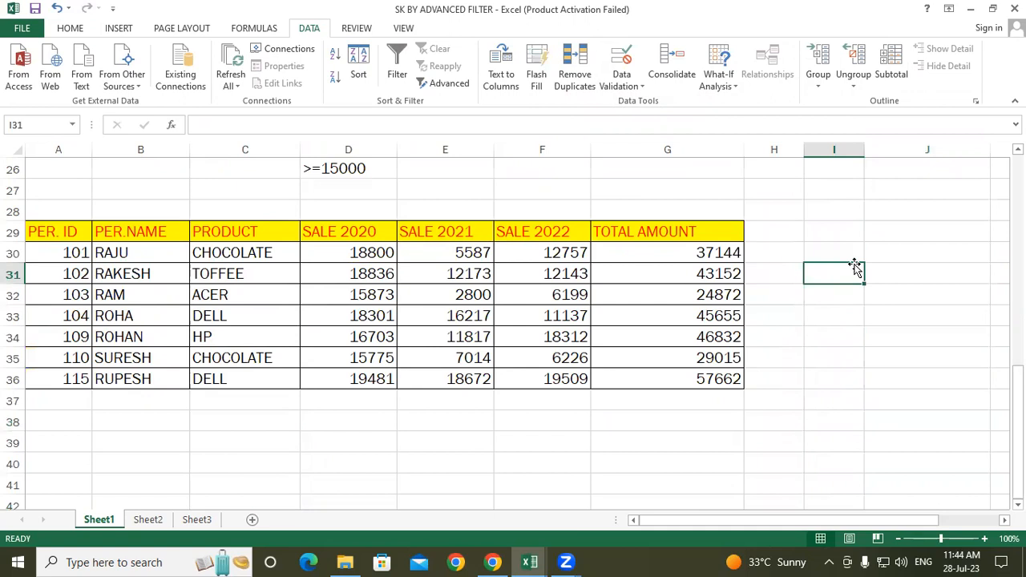
Check the Advanced Filter options and ranges, cancel the dialog, and return to the extracted product list.
scroll(677, 234, "up", 4)
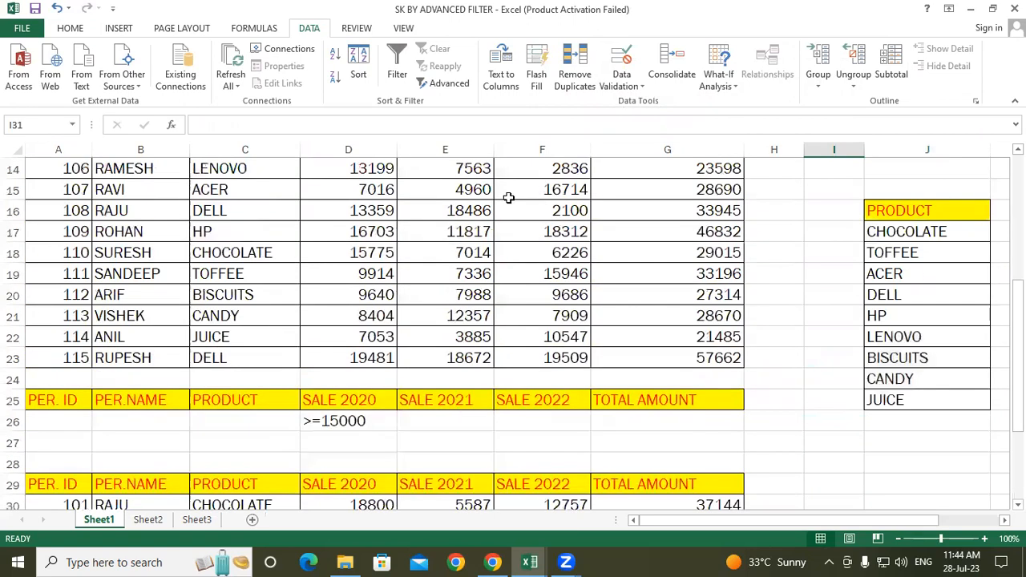
left_click(447, 83)
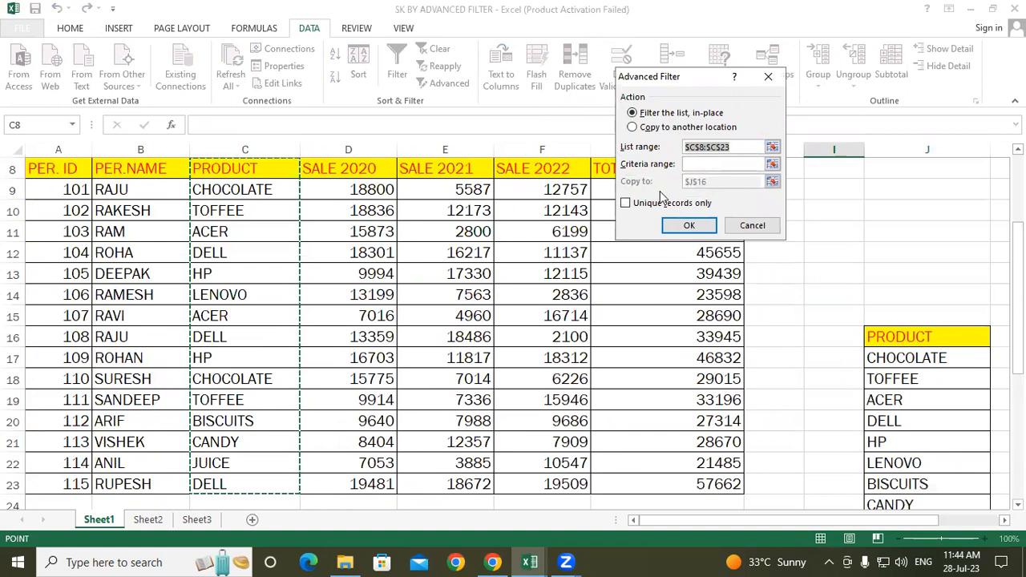
left_click(753, 225)
left_click(911, 237)
scroll(505, 367, "down", 2)
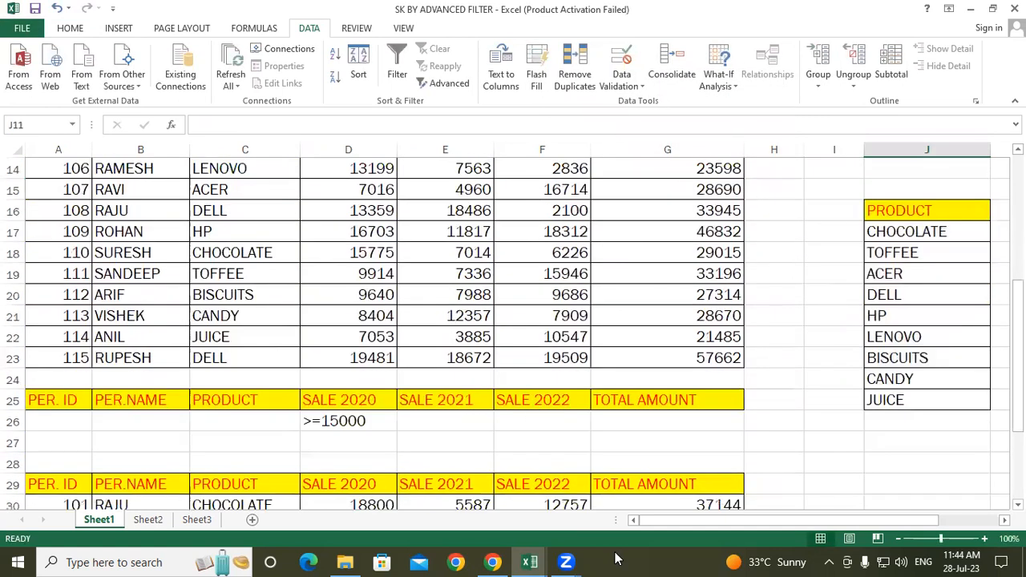